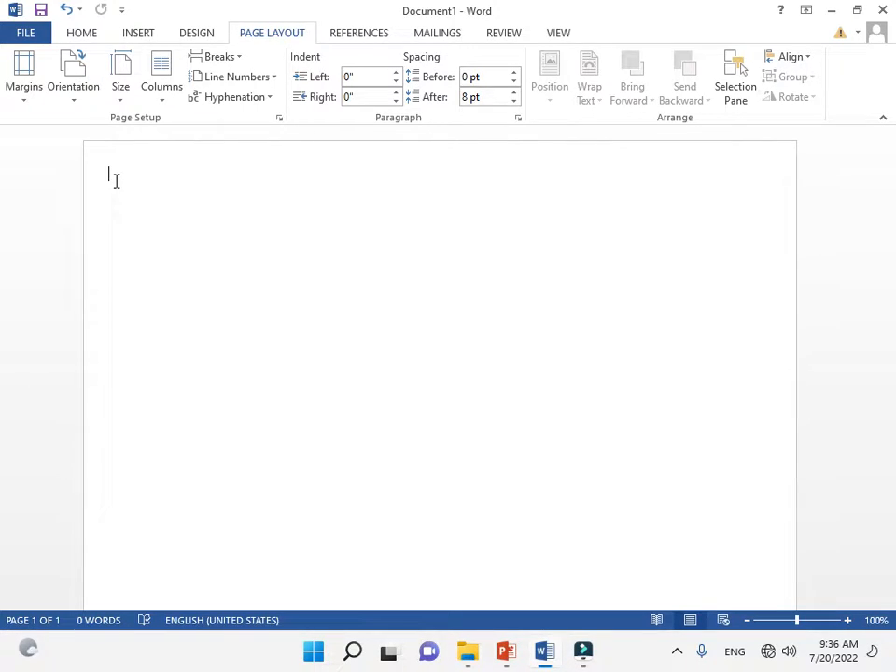
Insert the built-in Blank header into the document.
{"action": "left_click", "coordinate": [138, 32]}
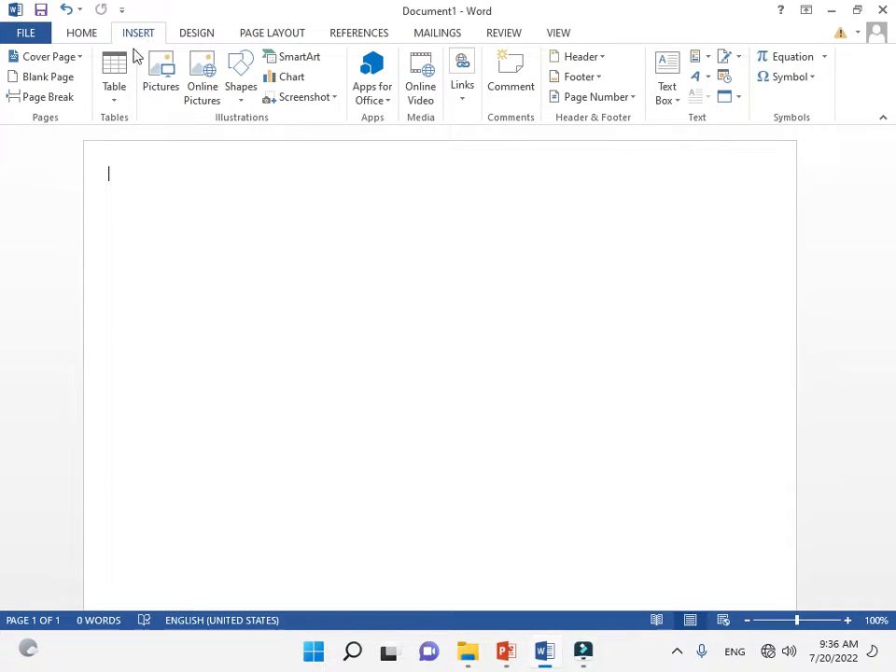
{"action": "left_click", "coordinate": [602, 56]}
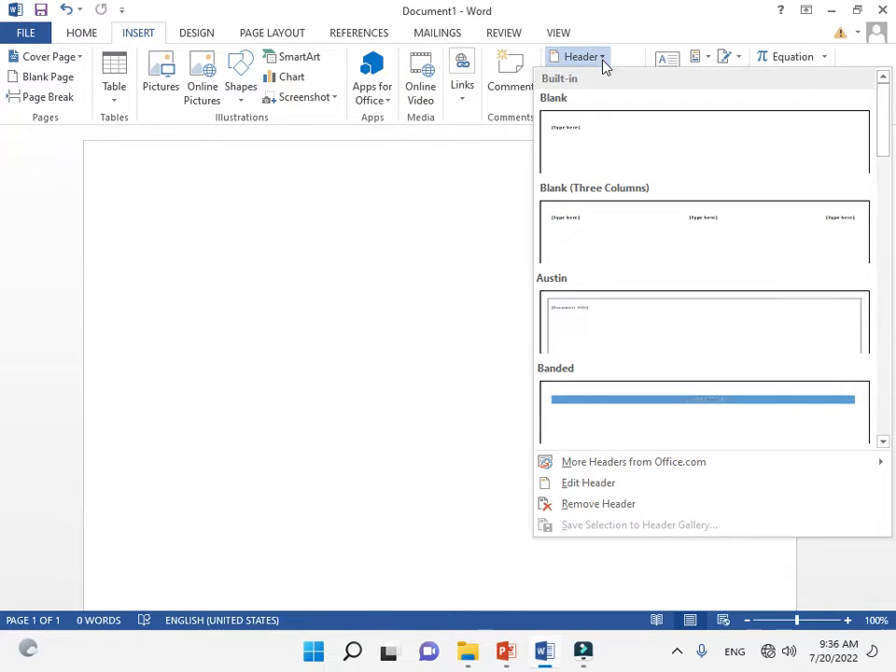
{"action": "left_click", "coordinate": [602, 136]}
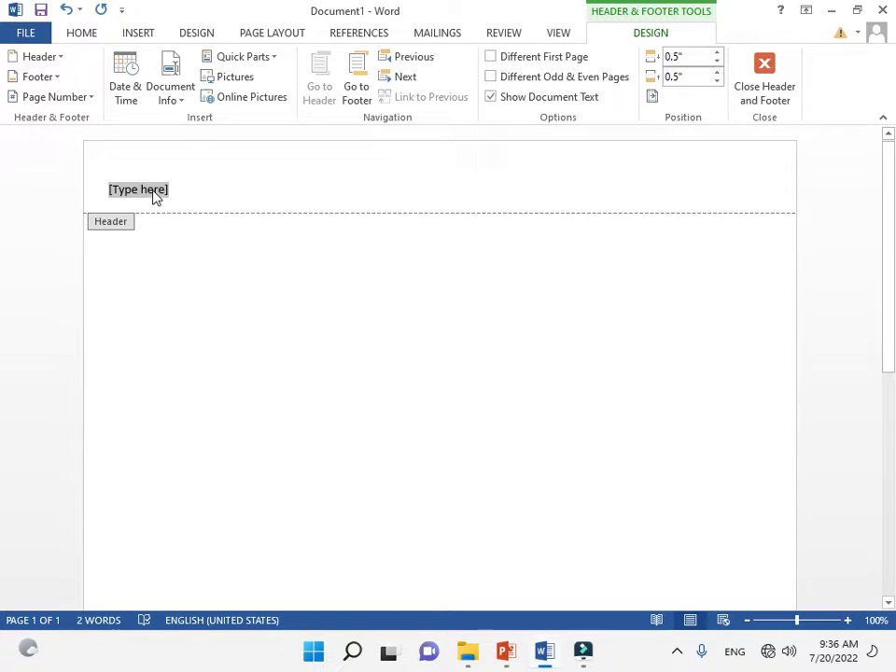
{"action": "left_click", "coordinate": [200, 186]}
{"action": "left_click", "coordinate": [176, 187]}
{"action": "left_click", "coordinate": [122, 90]}
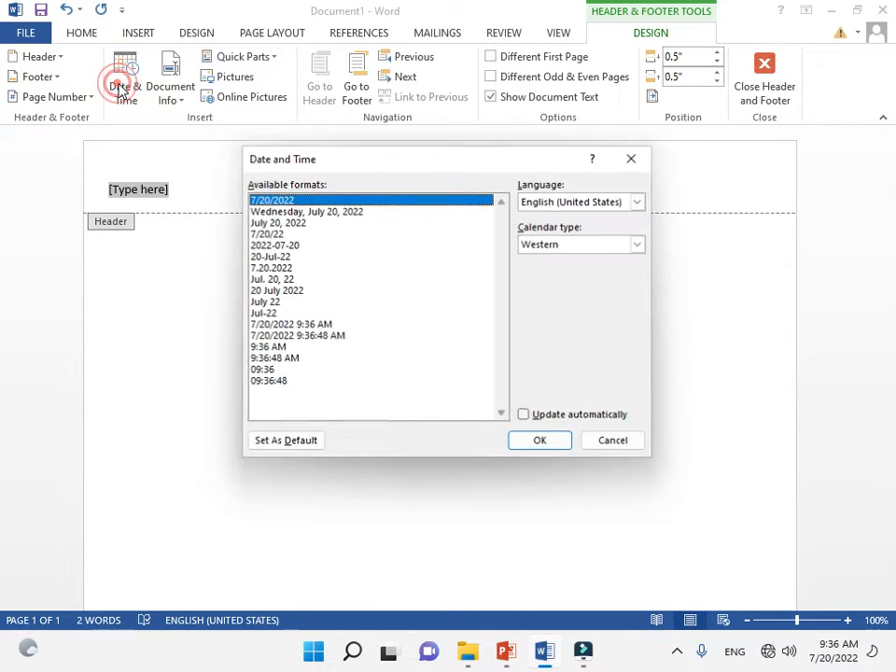
{"action": "left_click", "coordinate": [616, 442]}
{"action": "left_click", "coordinate": [155, 188]}
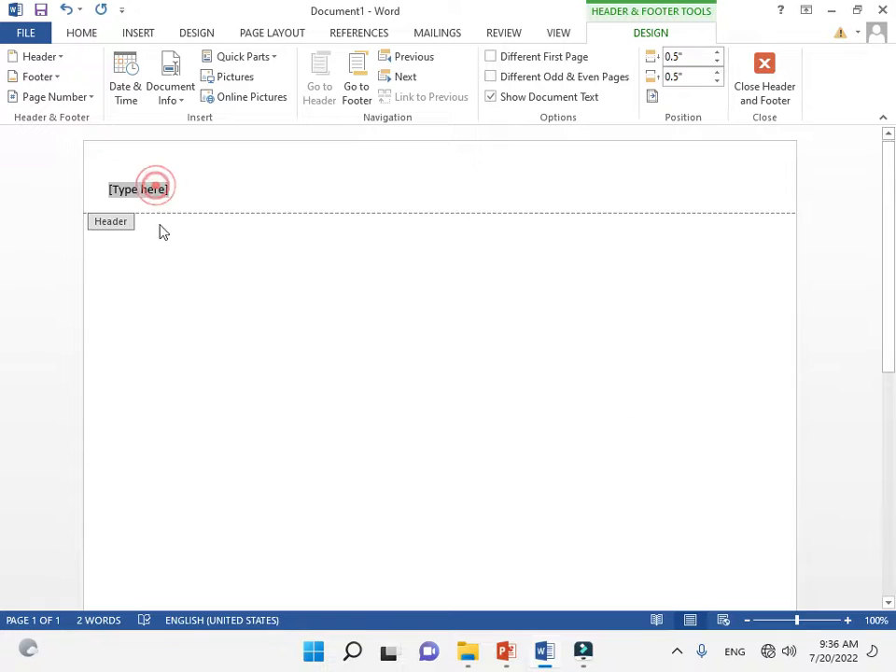
{"action": "left_click", "coordinate": [86, 171]}
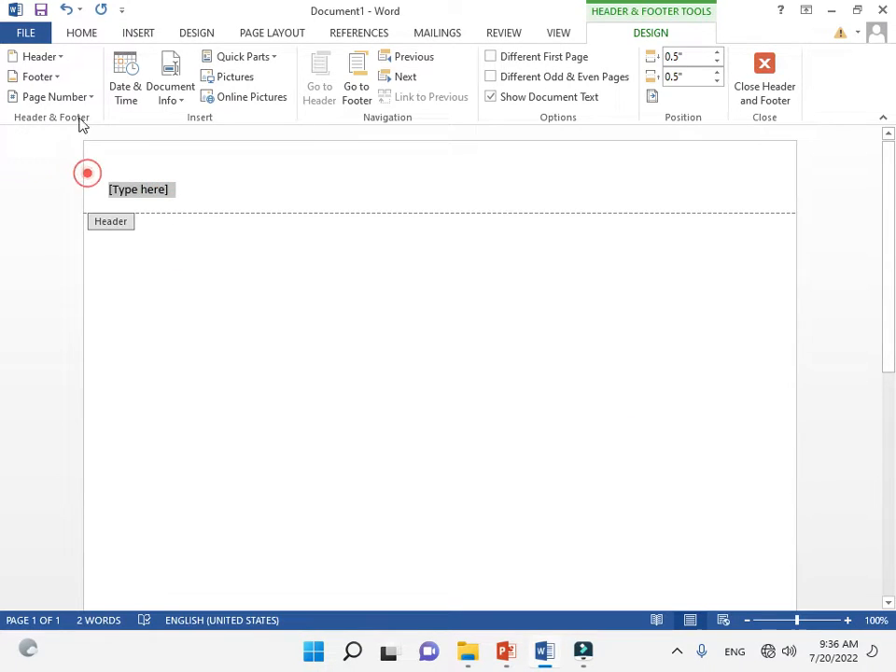
{"action": "left_click", "coordinate": [58, 58]}
{"action": "key", "text": "Escape"}
{"action": "left_click", "coordinate": [411, 180]}
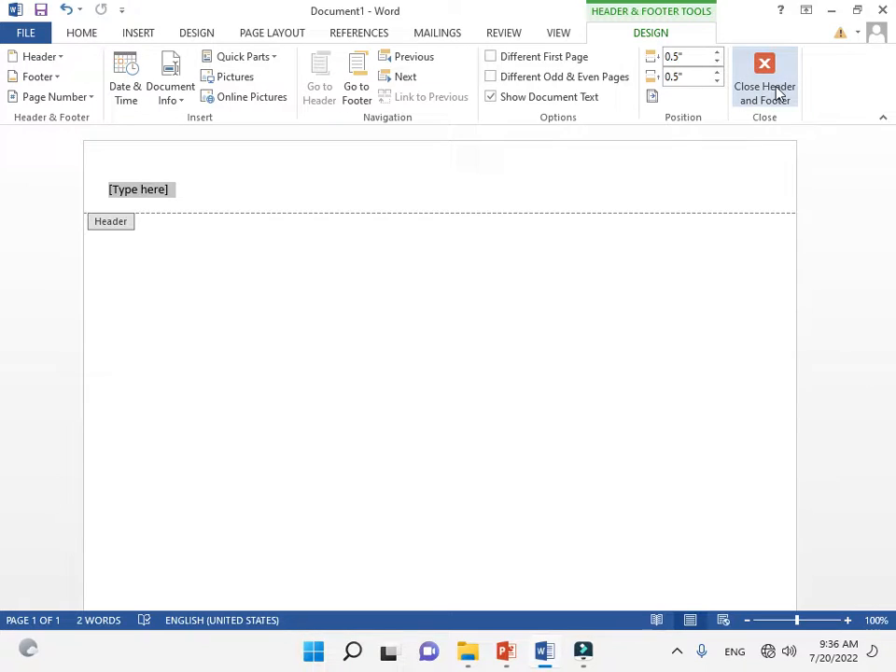
{"action": "left_click", "coordinate": [119, 227]}
{"action": "left_click", "coordinate": [185, 195]}
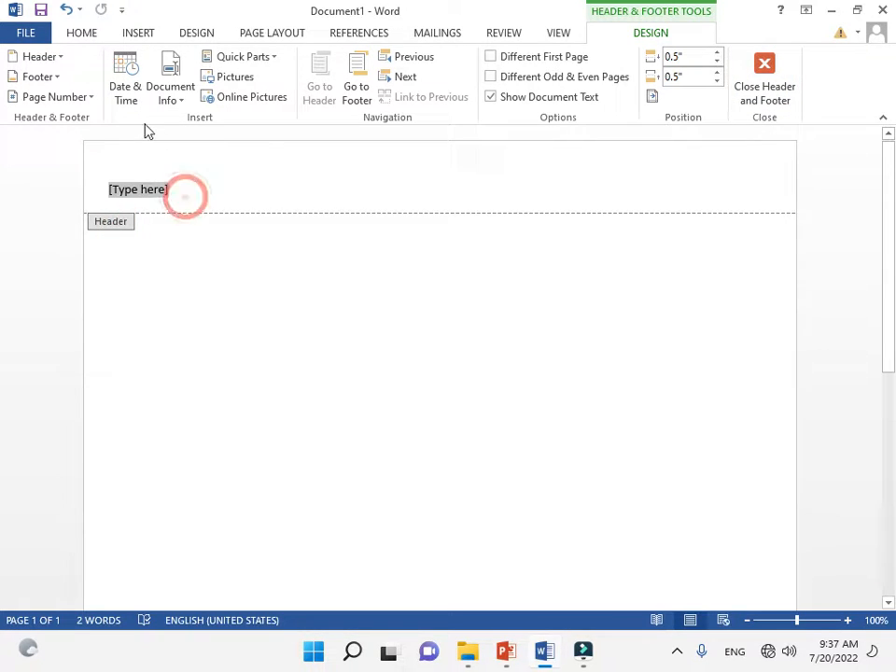
Replace the header placeholder with an empty line, insert the date 7/20/2022 below it and start a new line.
{"action": "left_click", "coordinate": [207, 185]}
{"action": "key", "text": "Return"}
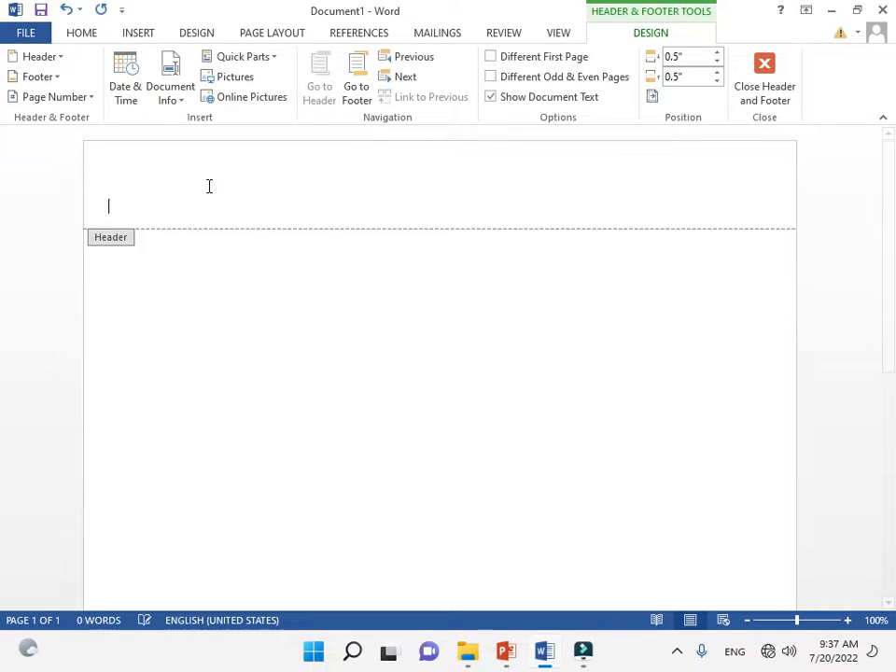
{"action": "left_click", "coordinate": [131, 96]}
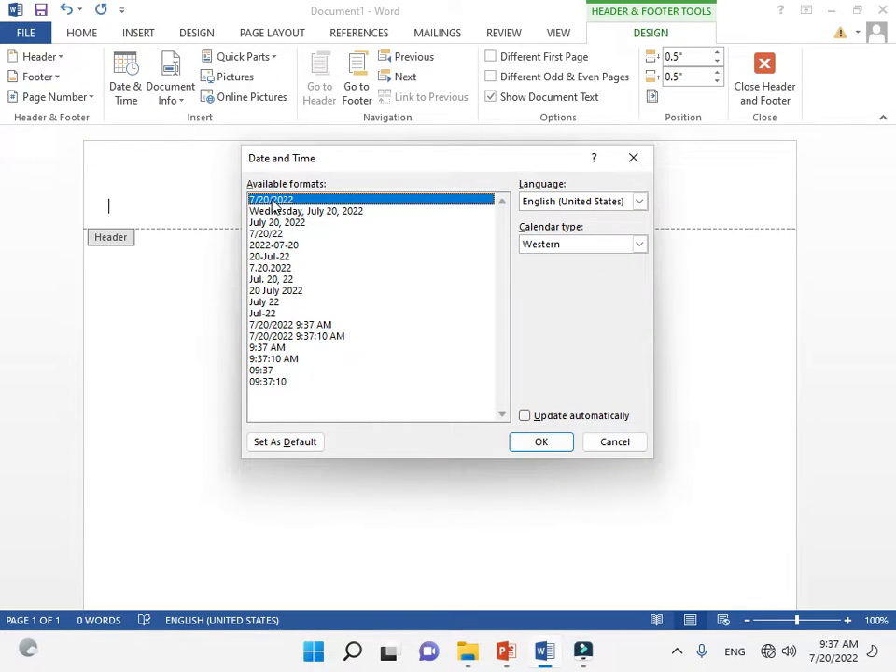
{"action": "left_click", "coordinate": [550, 445]}
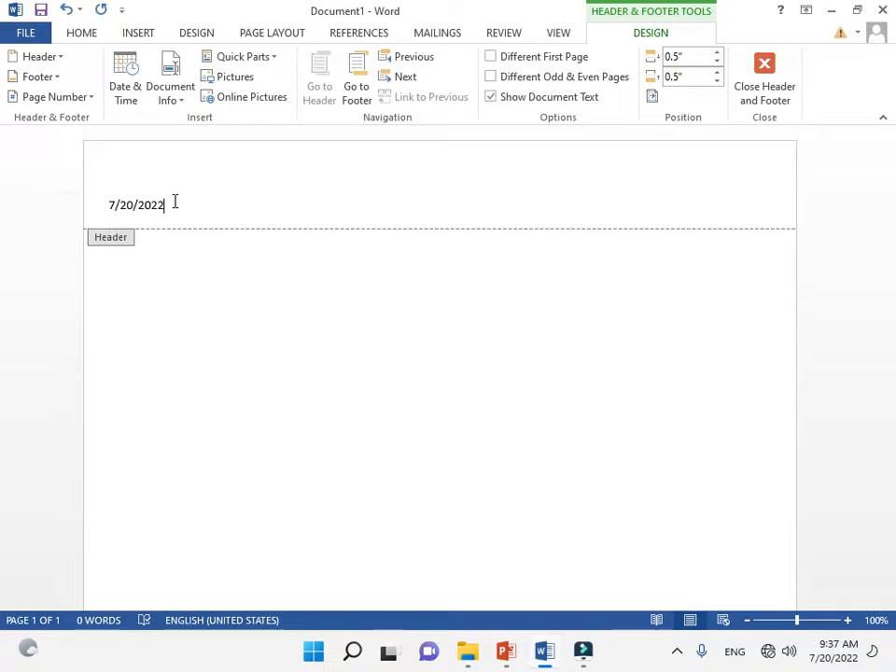
{"action": "left_click", "coordinate": [181, 107]}
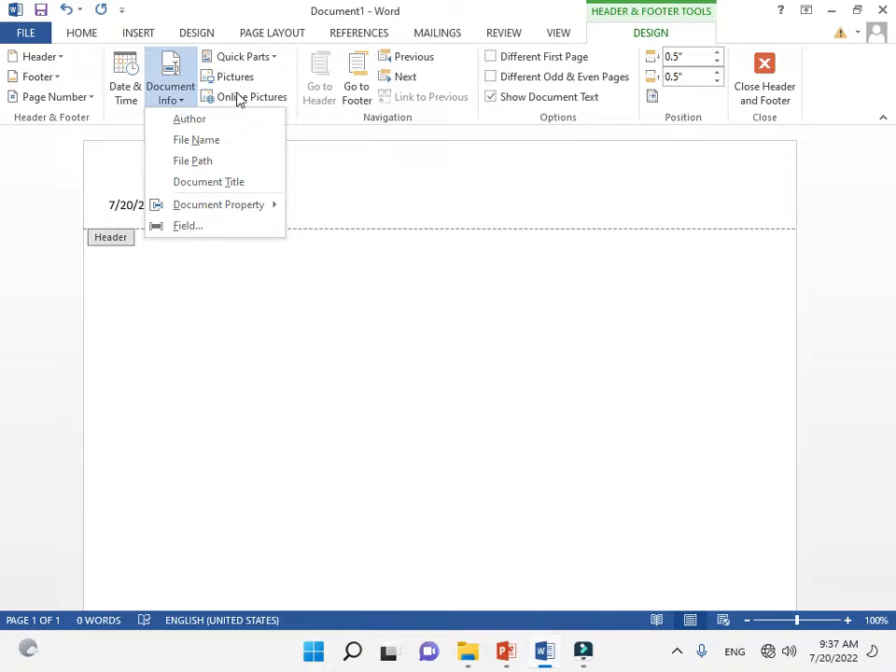
{"action": "left_click", "coordinate": [305, 179]}
{"action": "key", "text": "Return"}
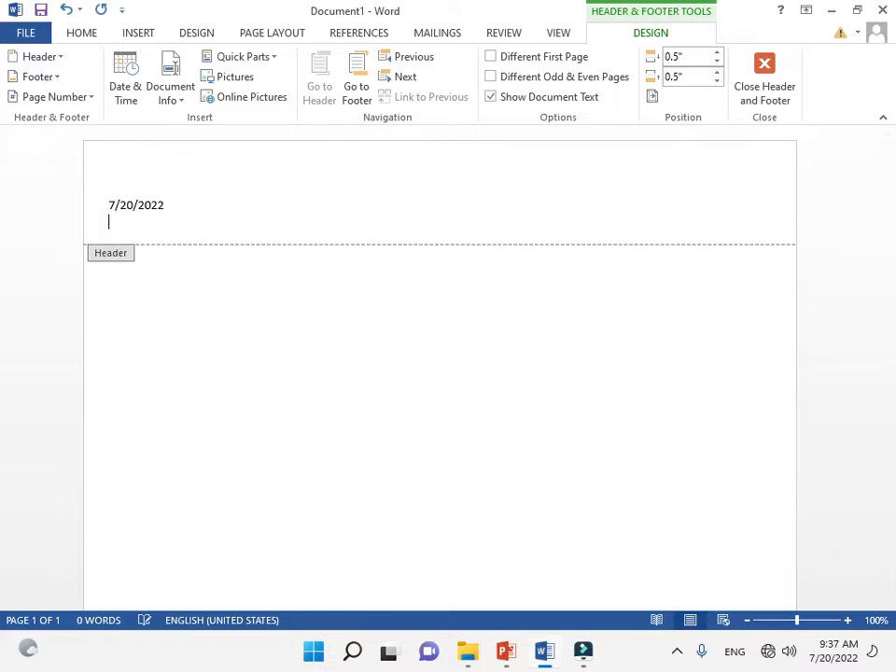
Enter the author's name as plain text below the header date, in place of an inserted Author field, and start a new line.
{"action": "left_click", "coordinate": [182, 102]}
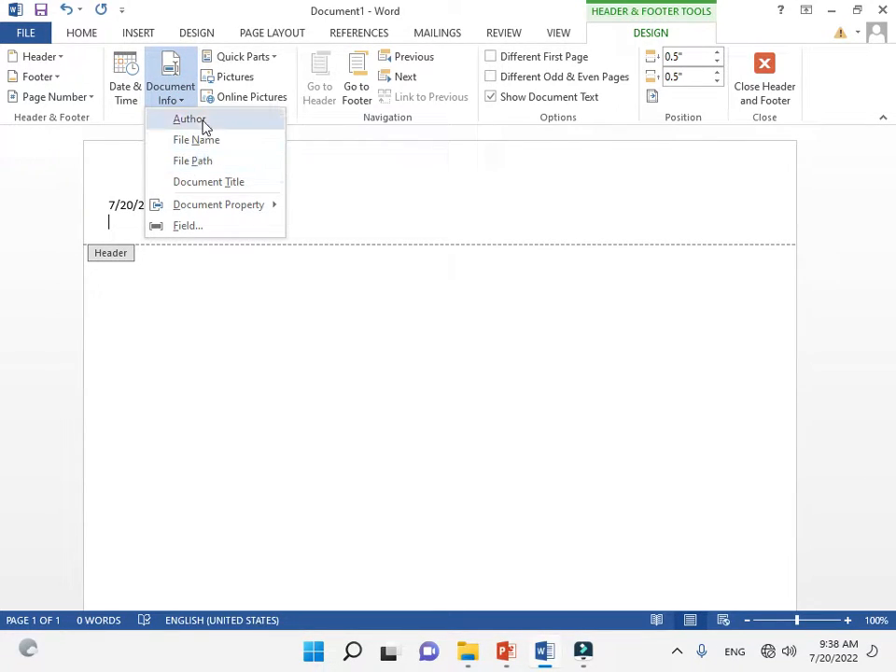
{"action": "left_click", "coordinate": [202, 122]}
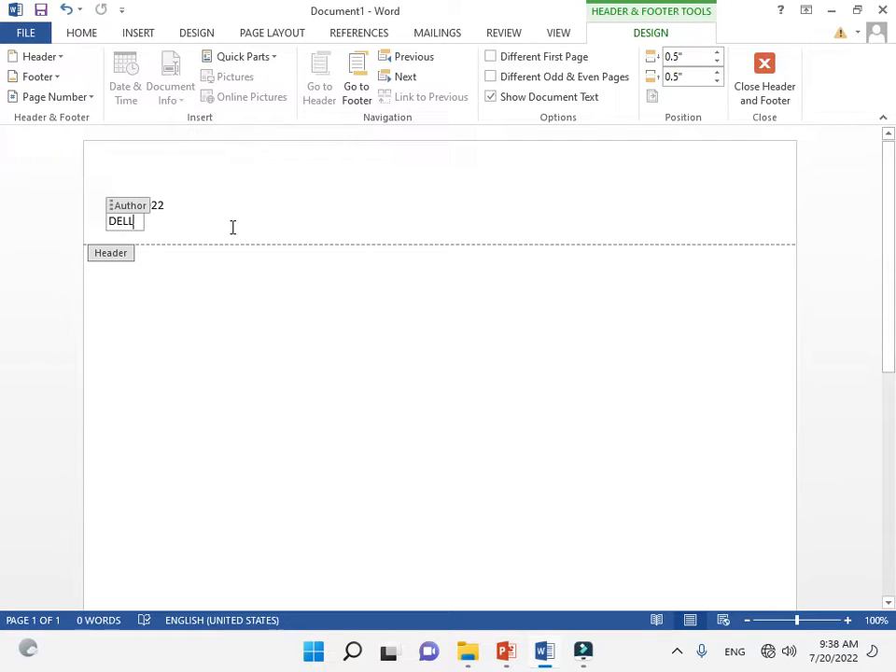
{"action": "key", "text": "ctrl+z"}
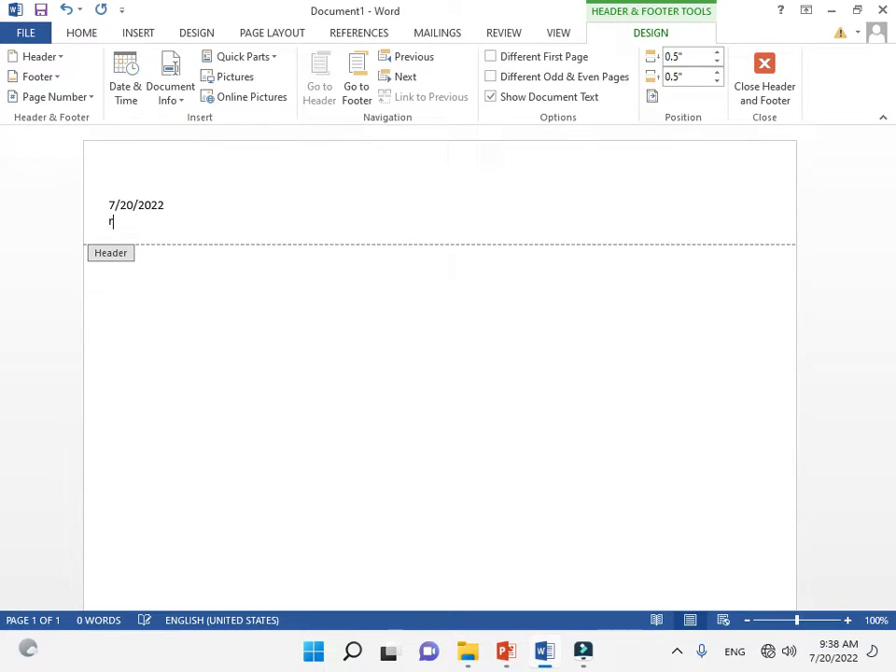
{"action": "type", "text": "RAHUL"}
{"action": "key", "text": "Return"}
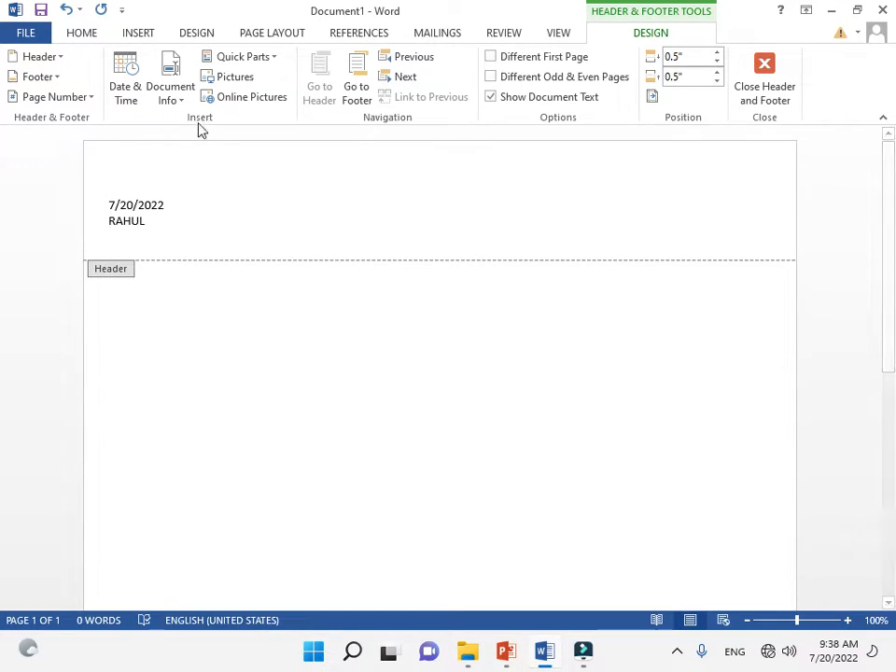
Insert the Document Title field below the author's name in the header and set the title to MYBOOK.
{"action": "left_click", "coordinate": [183, 100]}
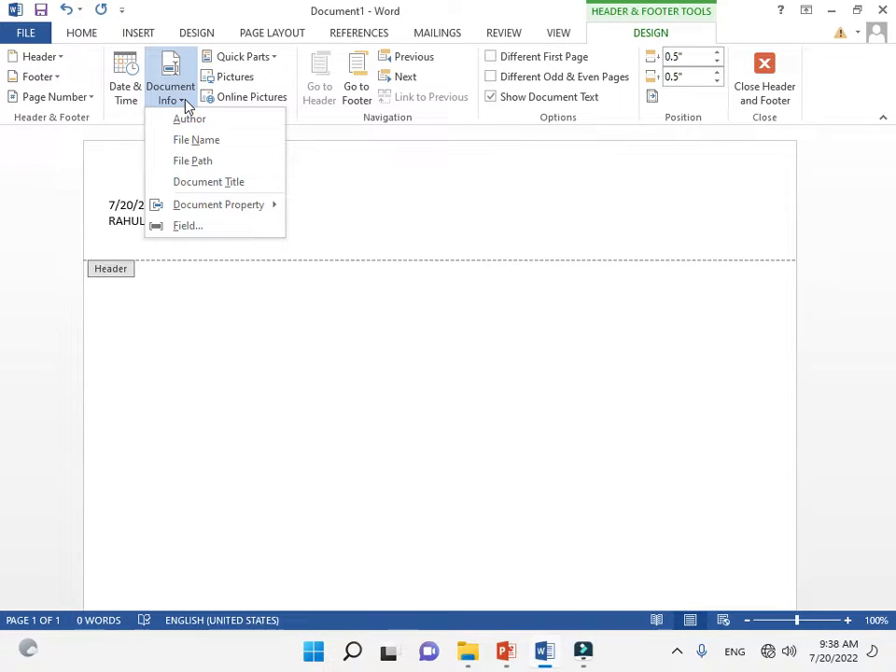
{"action": "left_click", "coordinate": [207, 190]}
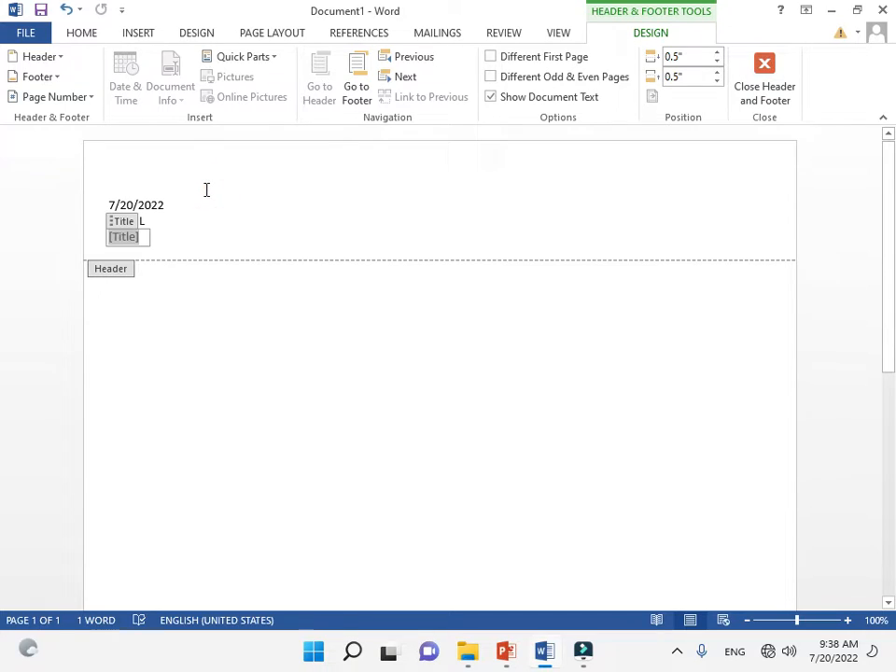
{"action": "type", "text": "MY"}
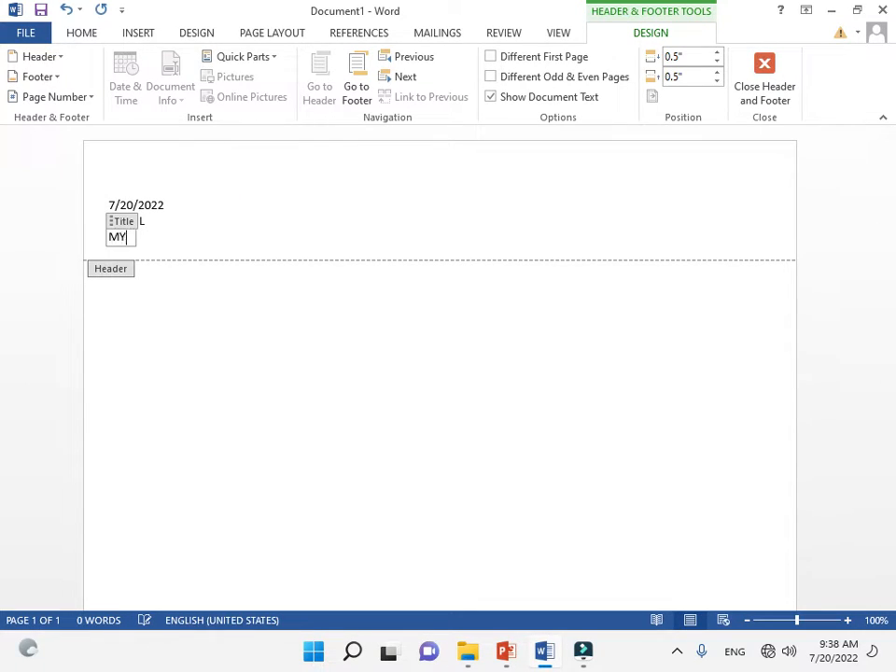
{"action": "type", "text": "BOOK"}
{"action": "left_click", "coordinate": [200, 228]}
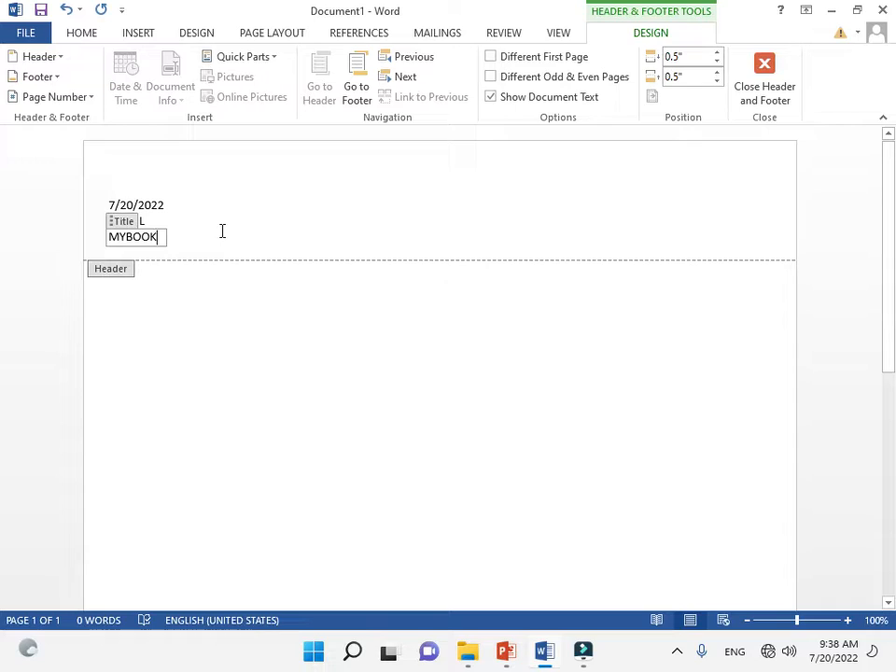
{"action": "left_click", "coordinate": [169, 220]}
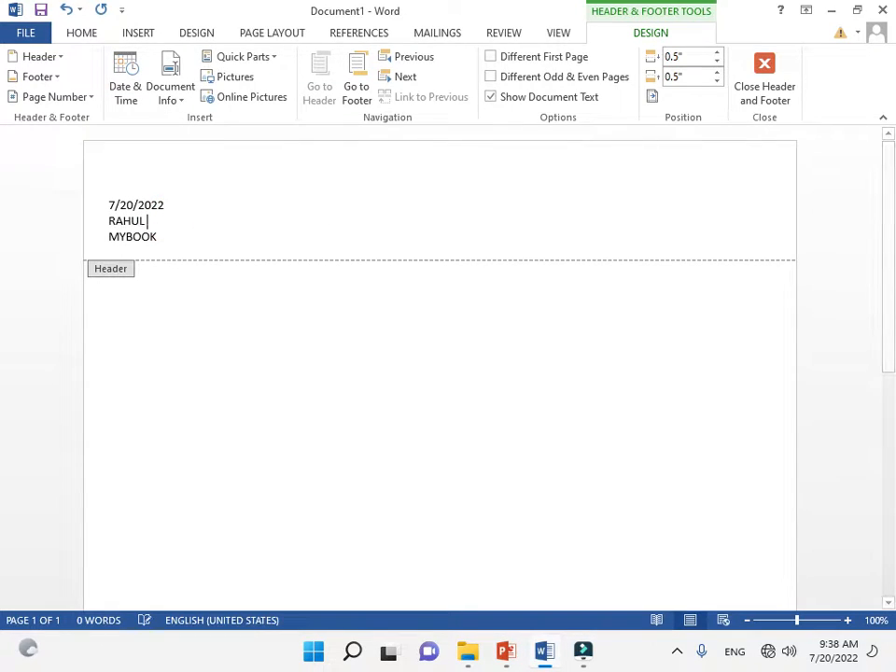
{"action": "left_click", "coordinate": [199, 237]}
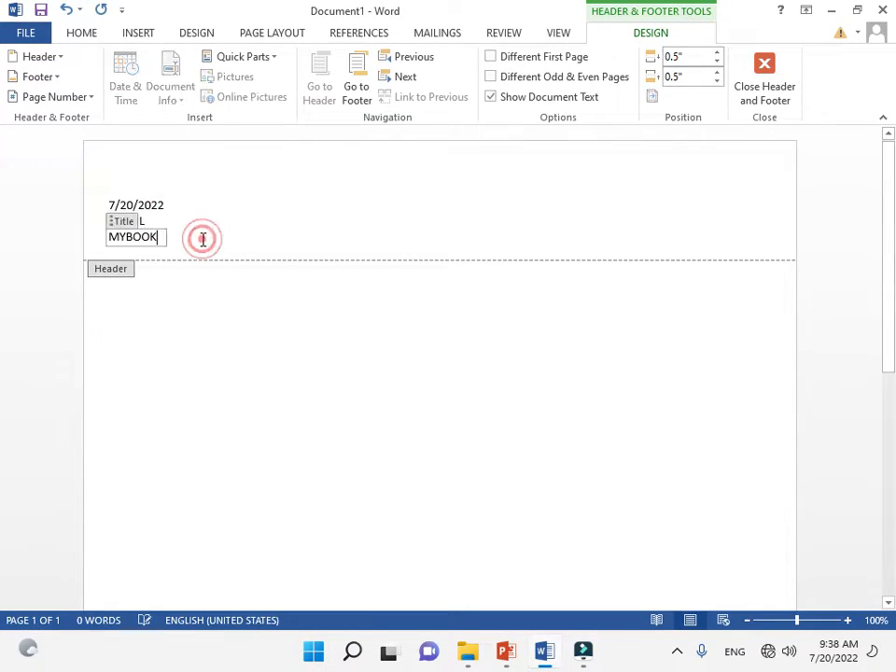
{"action": "left_click", "coordinate": [199, 223]}
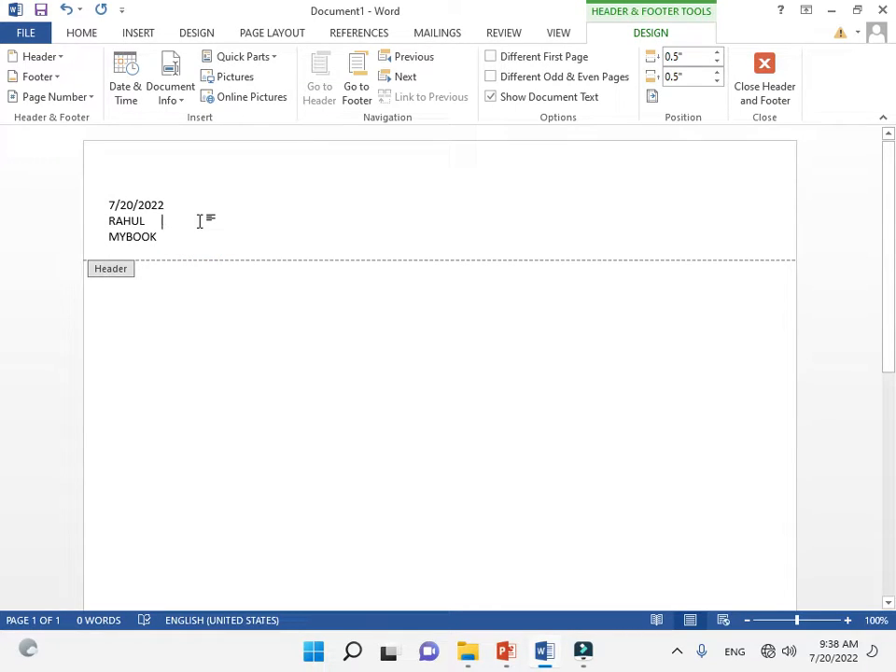
{"action": "left_click", "coordinate": [175, 248]}
{"action": "left_click", "coordinate": [179, 101]}
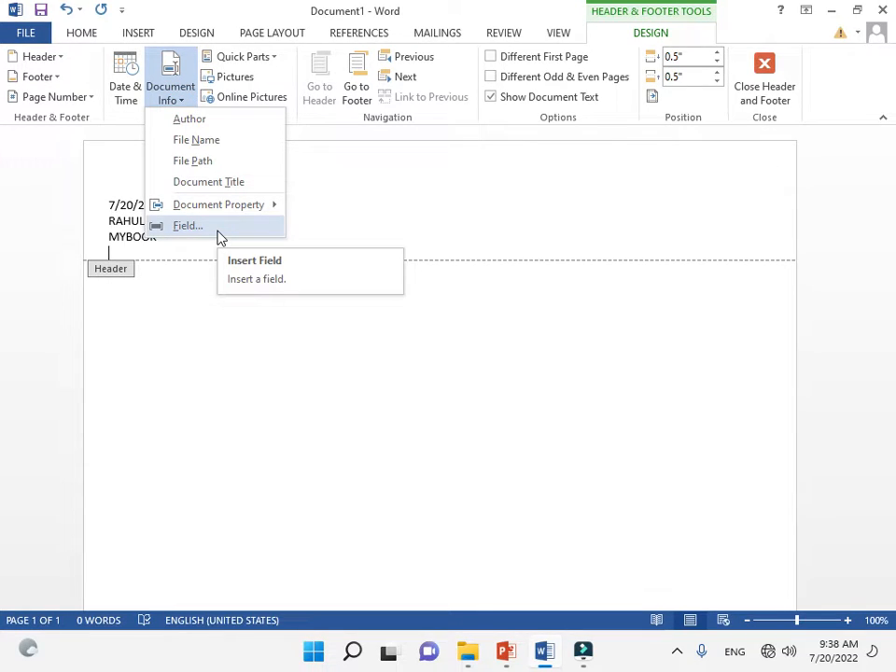
{"action": "mouse_move", "coordinate": [276, 214]}
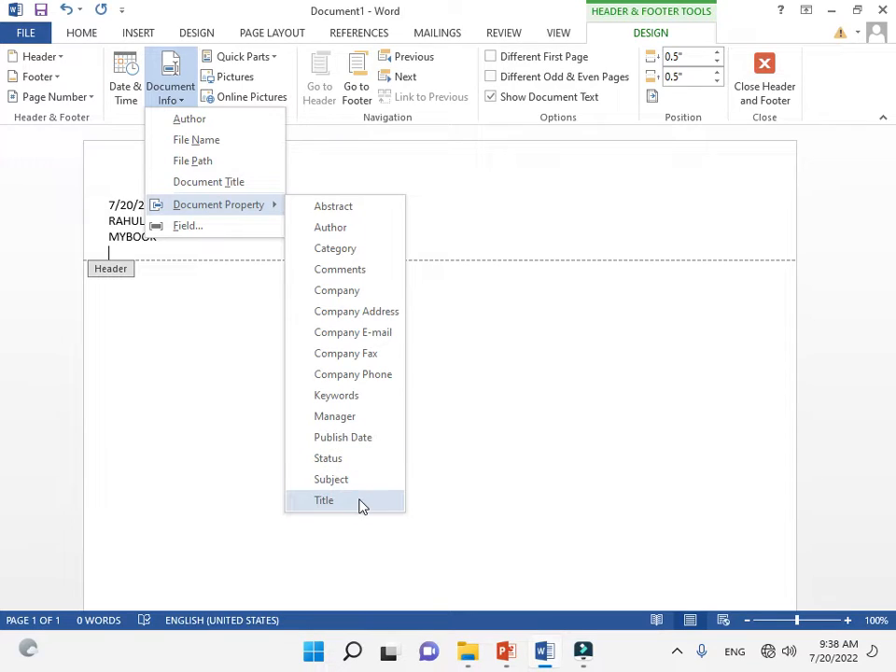
{"action": "left_click", "coordinate": [441, 211]}
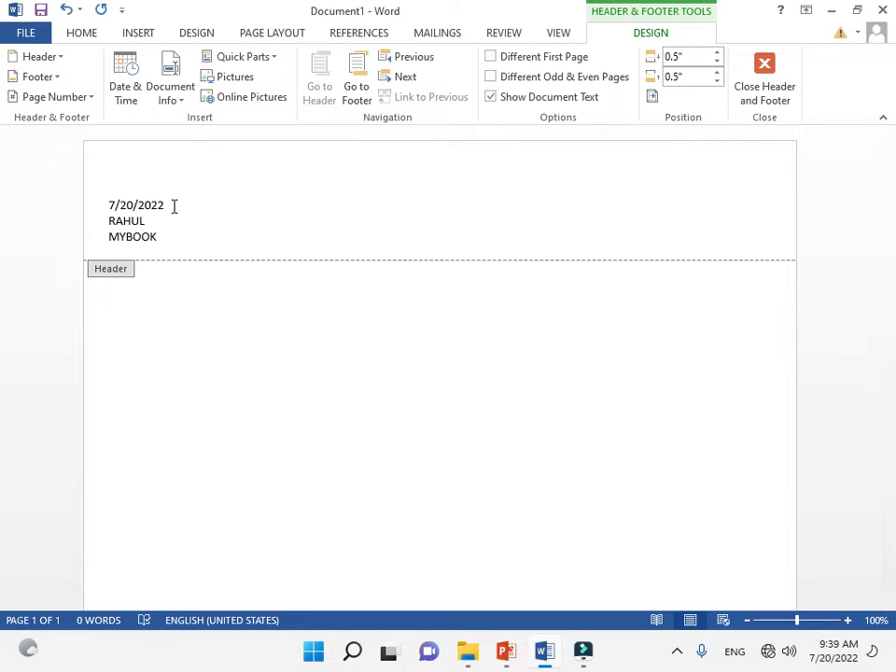
Switch to editing the page's footer and insert the date in the 7/20/2022 format.
{"action": "scroll", "coordinate": [187, 243], "scroll_direction": "down", "scroll_amount": 10}
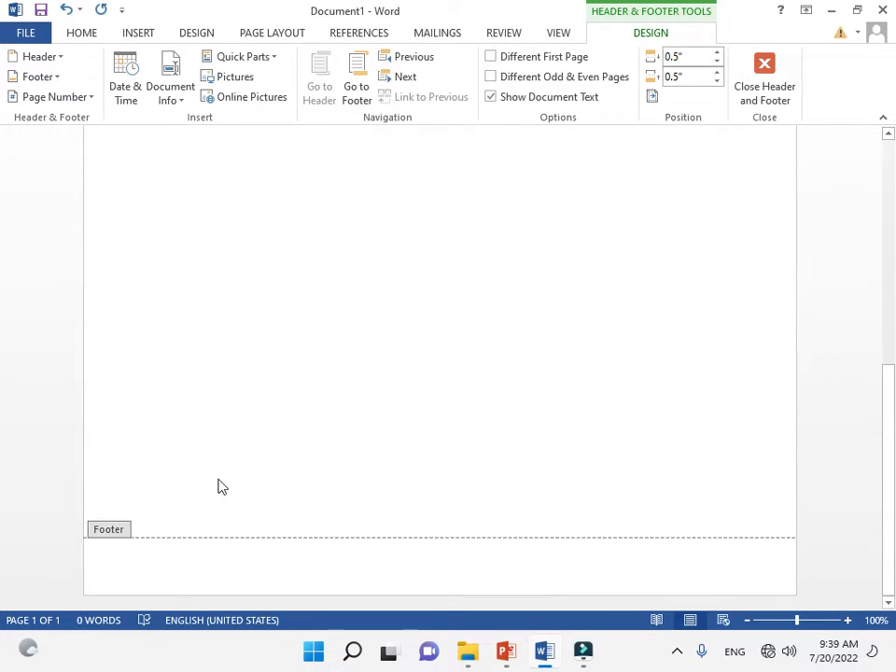
{"action": "left_click", "coordinate": [122, 527]}
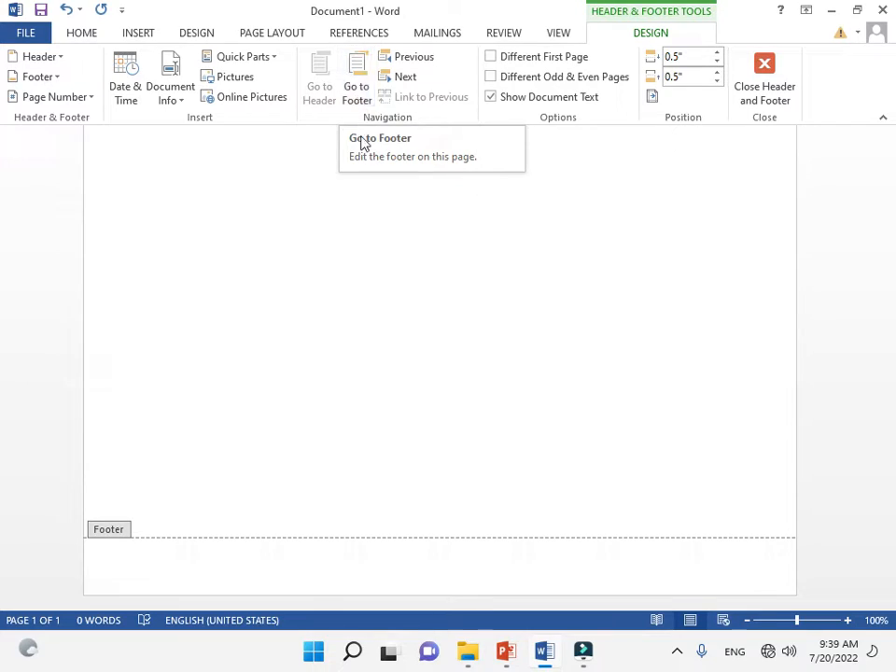
{"action": "left_click", "coordinate": [356, 96]}
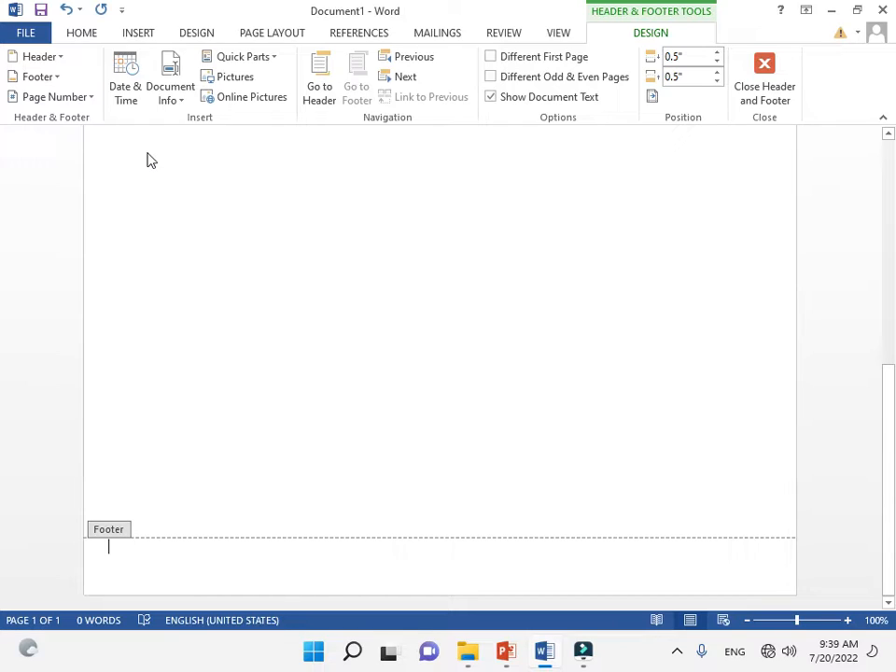
{"action": "left_click", "coordinate": [120, 97]}
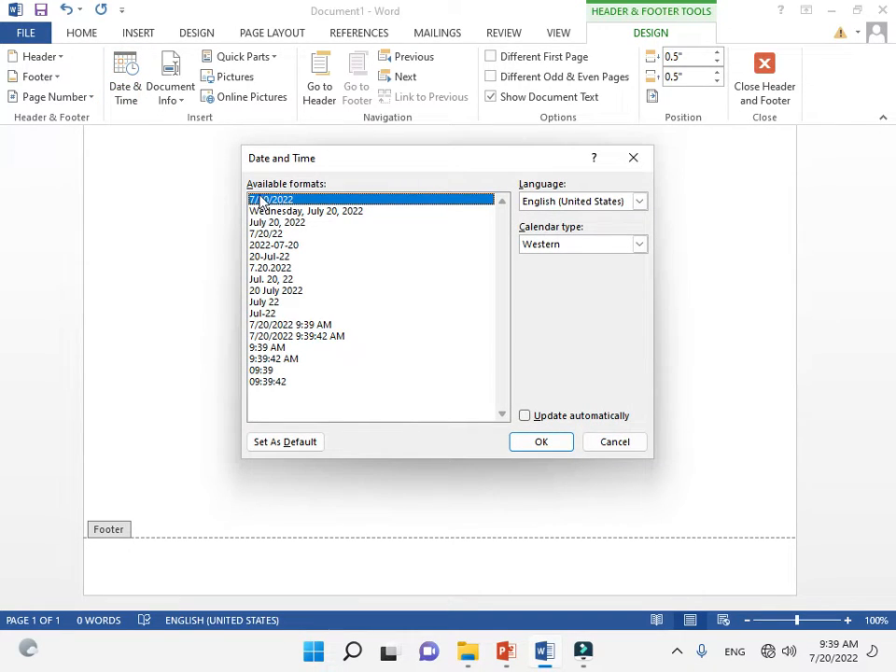
{"action": "left_click", "coordinate": [534, 443]}
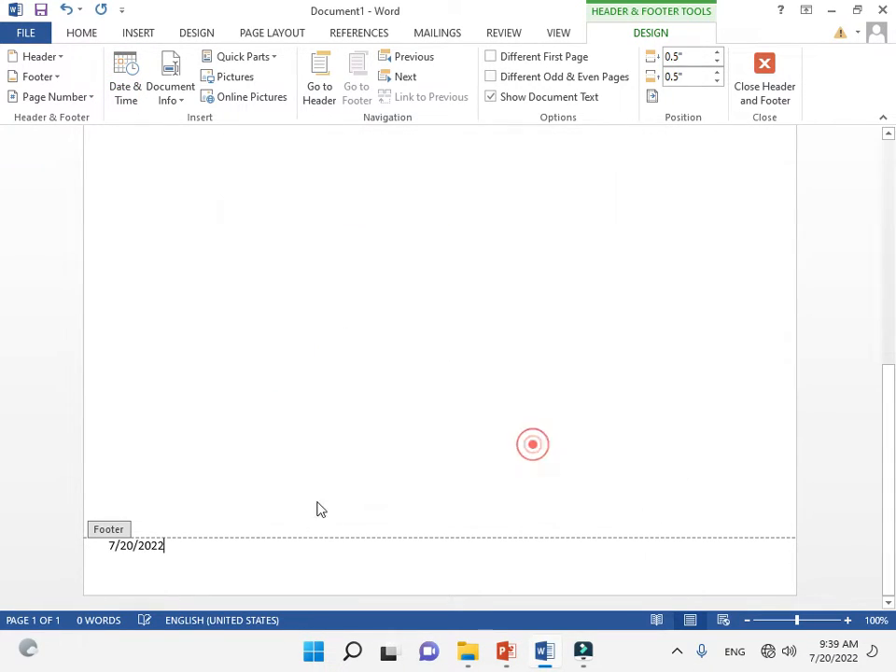
Start a new line below the footer date and insert the Author document field there.
{"action": "key", "text": "Return"}
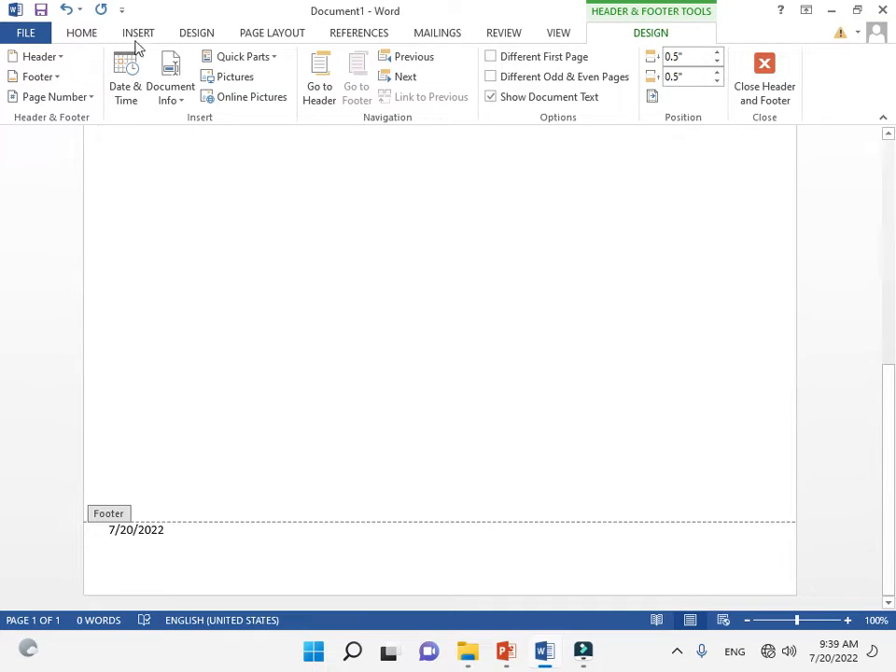
{"action": "left_click", "coordinate": [177, 98]}
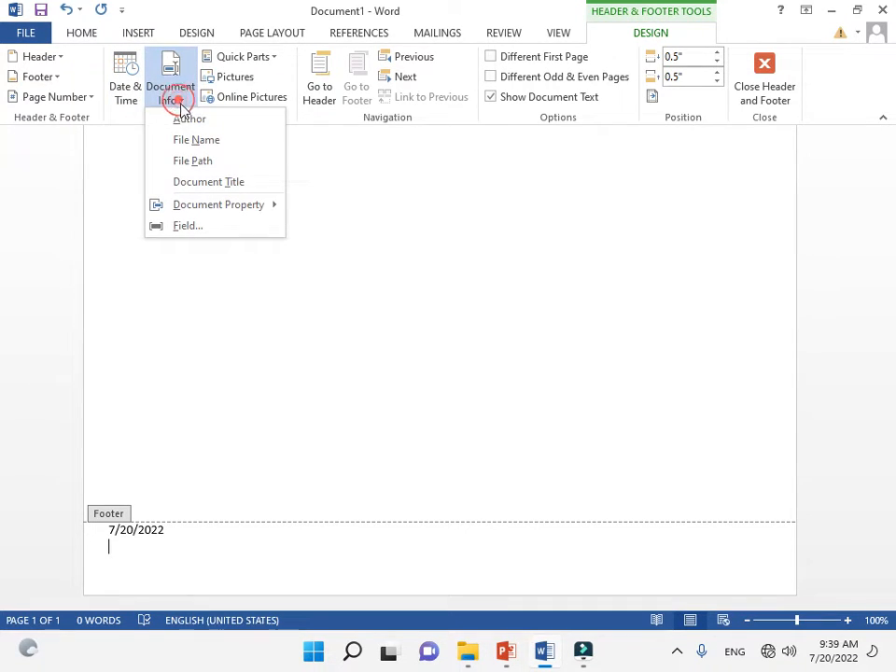
{"action": "left_click", "coordinate": [189, 120]}
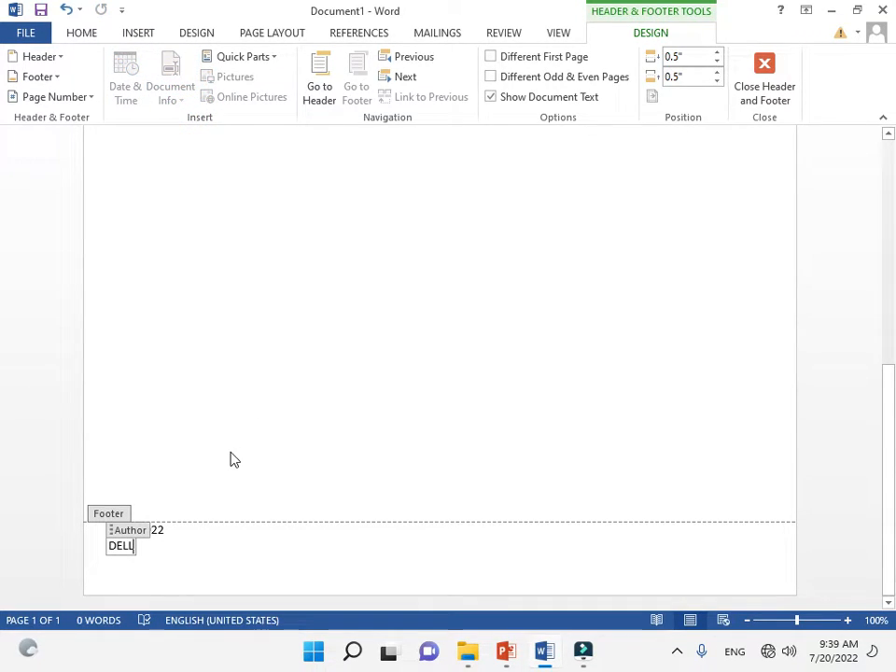
Replace the Author field below the footer date with the author's name as plain text and start a new line.
{"action": "key", "text": "BackSpace"}
{"action": "key", "text": "BackSpace"}
{"action": "key", "text": "BackSpace"}
{"action": "key", "text": "BackSpace"}
{"action": "key", "text": "BackSpace"}
{"action": "type", "text": "ra"}
{"action": "key", "text": "BackSpace"}
{"action": "key", "text": "BackSpace"}
{"action": "type", "text": "RAHUL"}
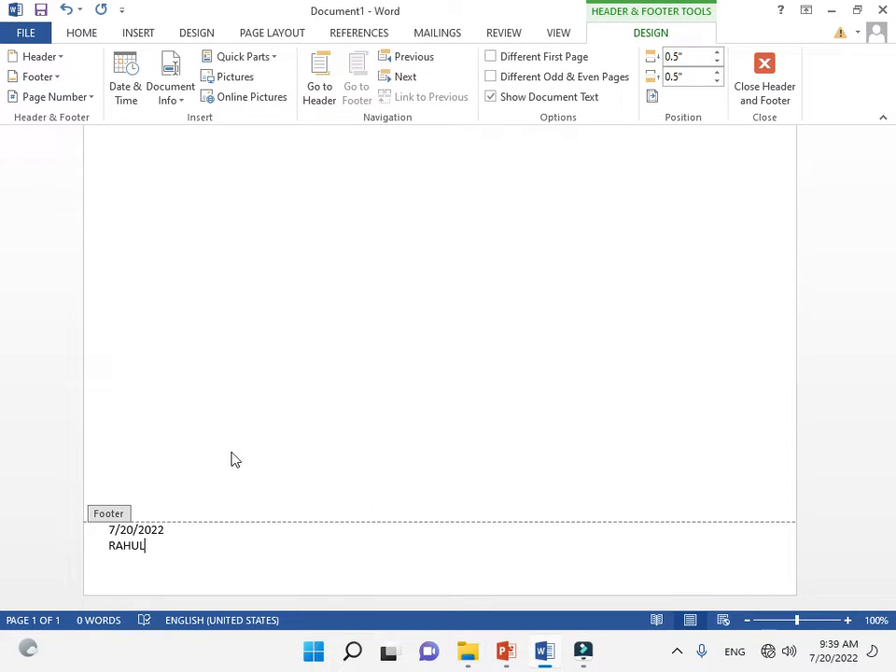
{"action": "type", "text": "B"}
{"action": "key", "text": "BackSpace"}
{"action": "key", "text": "Return"}
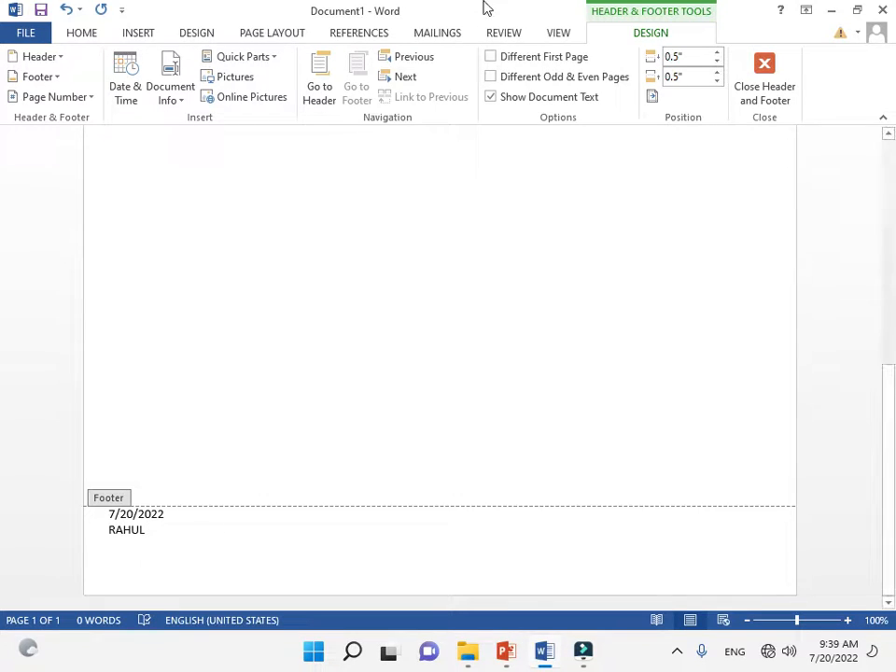
Insert the Document Title field below the author's name in the footer and leave the field.
{"action": "left_click", "coordinate": [185, 102]}
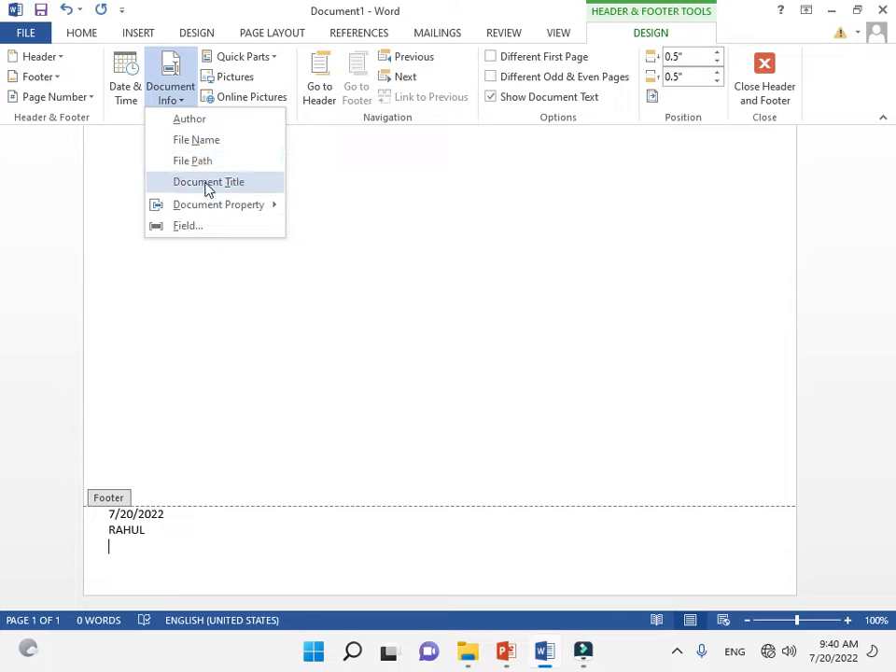
{"action": "left_click", "coordinate": [206, 182]}
{"action": "left_click", "coordinate": [216, 552]}
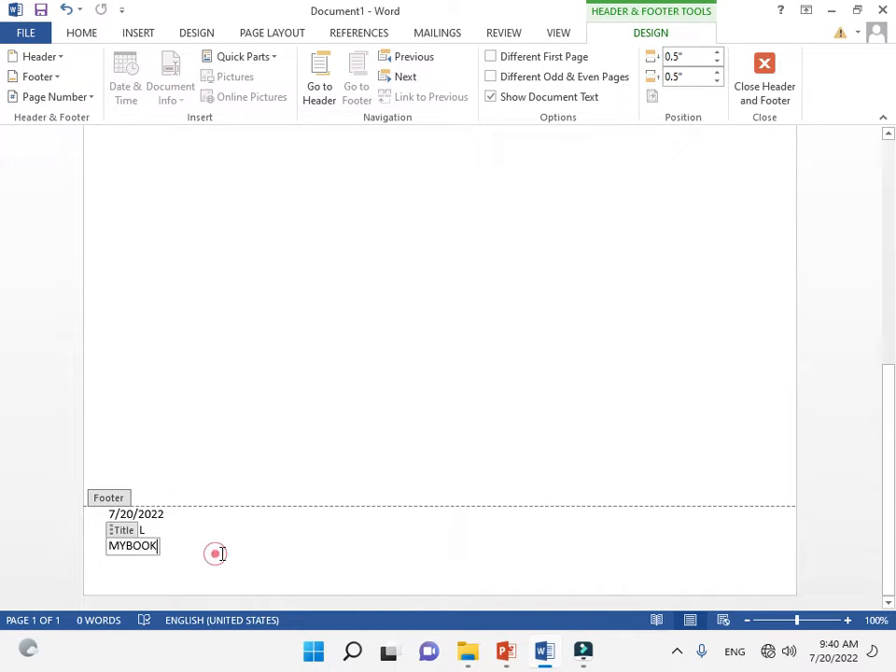
{"action": "left_click", "coordinate": [164, 532]}
{"action": "left_click", "coordinate": [170, 544]}
{"action": "left_click", "coordinate": [176, 571]}
{"action": "left_click", "coordinate": [168, 532]}
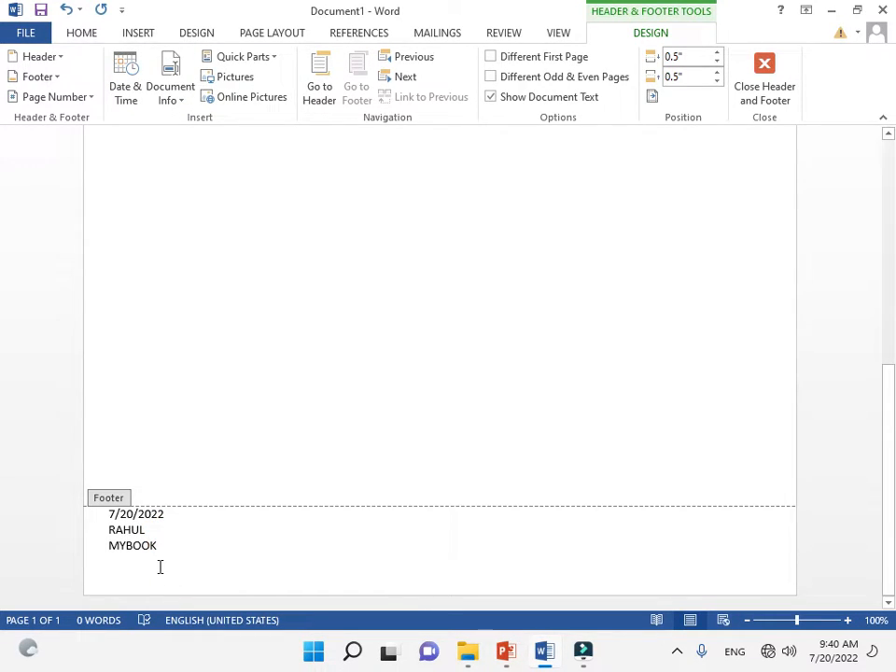
Examine the finished header and footer of the page to compare their date, author name and title lines.
{"action": "scroll", "coordinate": [207, 467], "scroll_direction": "up", "scroll_amount": 10}
{"action": "scroll", "coordinate": [206, 471], "scroll_direction": "down", "scroll_amount": 9}
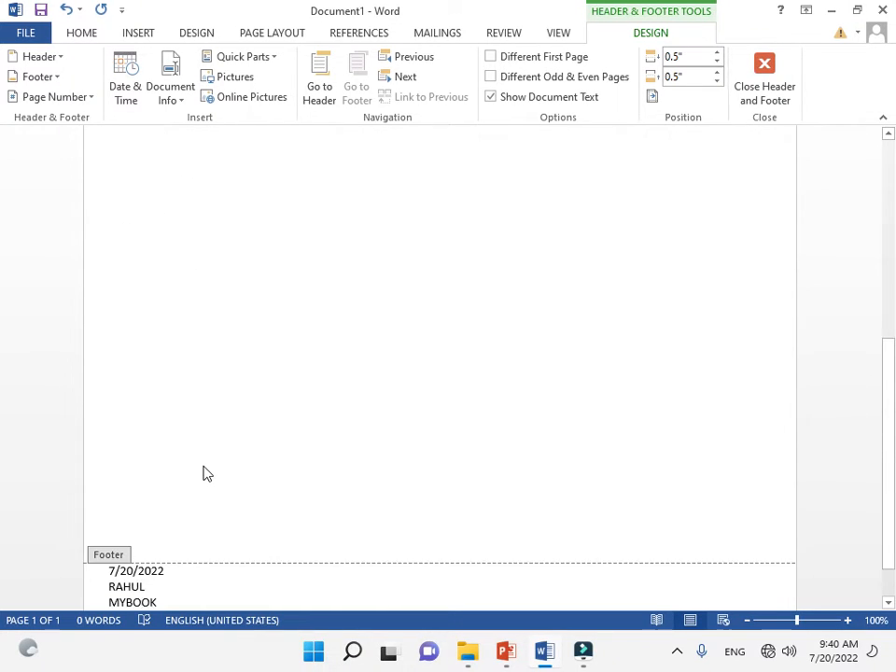
{"action": "scroll", "coordinate": [206, 474], "scroll_direction": "down", "scroll_amount": 1}
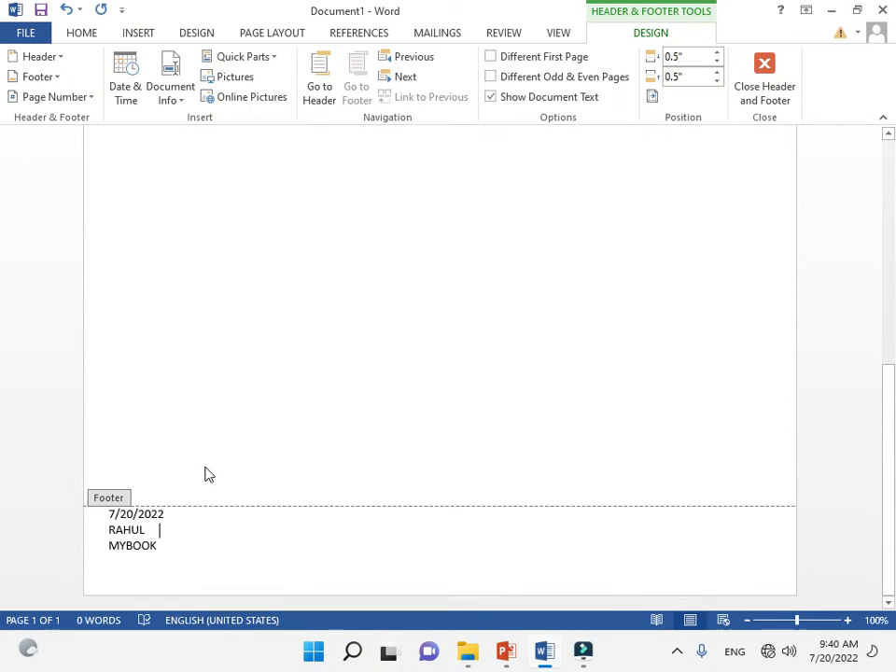
{"action": "left_click", "coordinate": [193, 541]}
{"action": "left_click", "coordinate": [227, 535]}
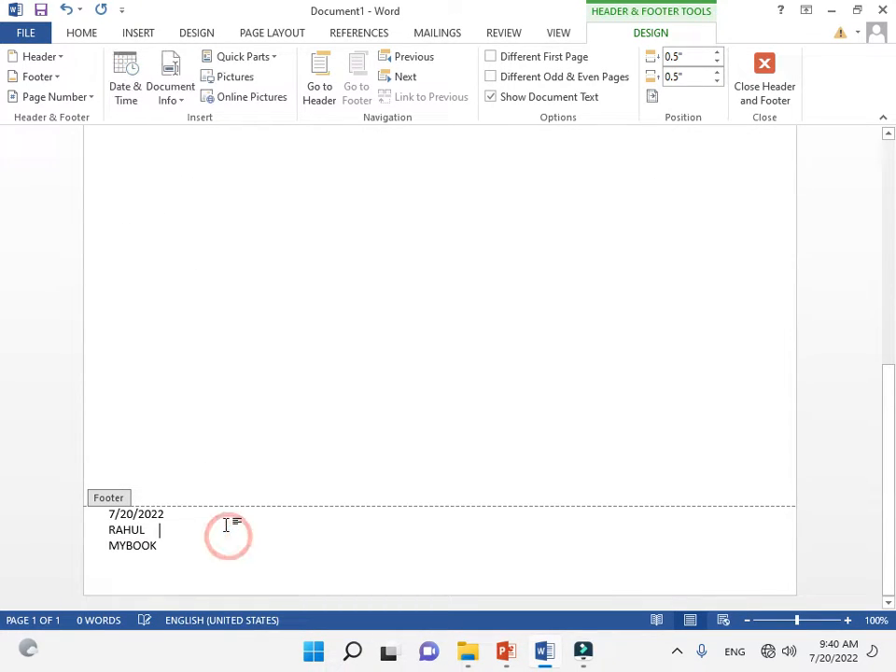
{"action": "scroll", "coordinate": [227, 528], "scroll_direction": "up", "scroll_amount": 10}
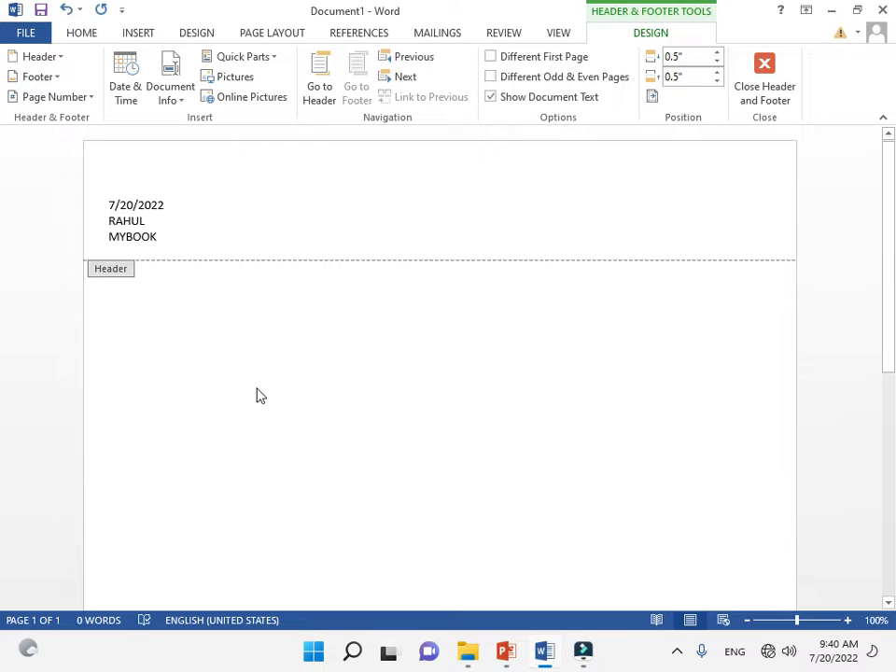
{"action": "scroll", "coordinate": [260, 396], "scroll_direction": "down", "scroll_amount": 10}
{"action": "scroll", "coordinate": [270, 396], "scroll_direction": "up", "scroll_amount": 10}
{"action": "scroll", "coordinate": [234, 294], "scroll_direction": "down", "scroll_amount": 10}
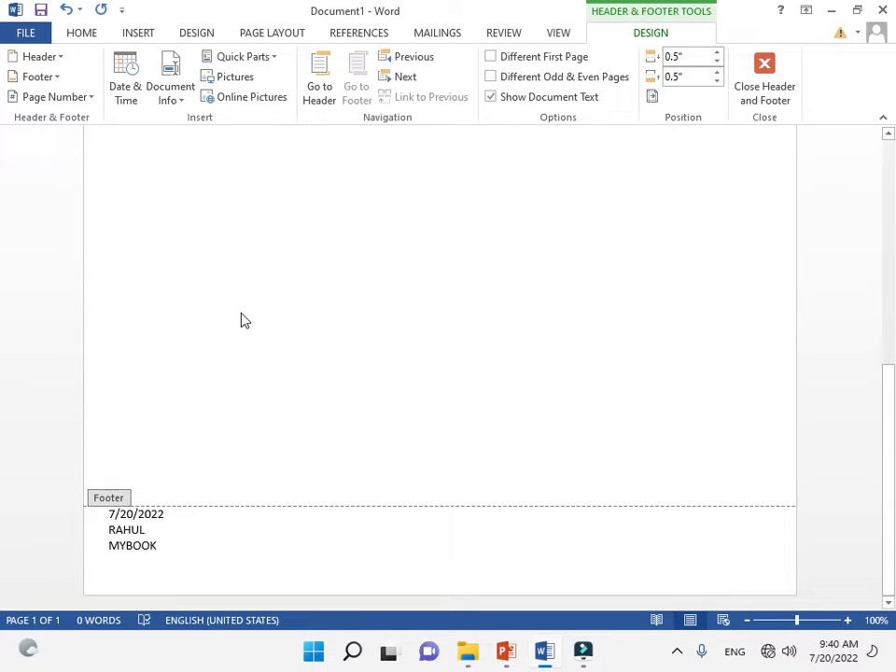
{"action": "scroll", "coordinate": [241, 320], "scroll_direction": "up", "scroll_amount": 10}
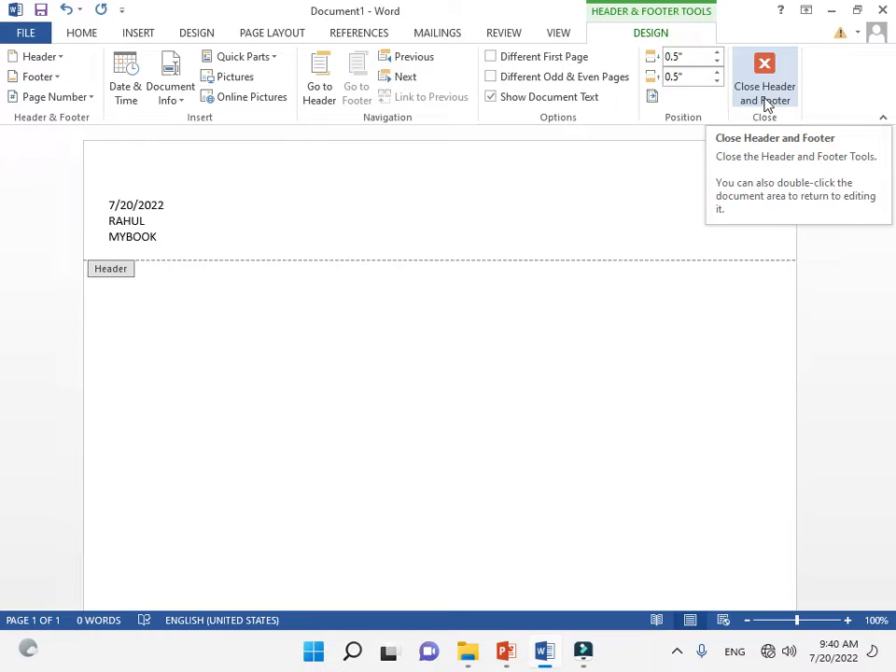
{"action": "scroll", "coordinate": [288, 441], "scroll_direction": "down", "scroll_amount": 3}
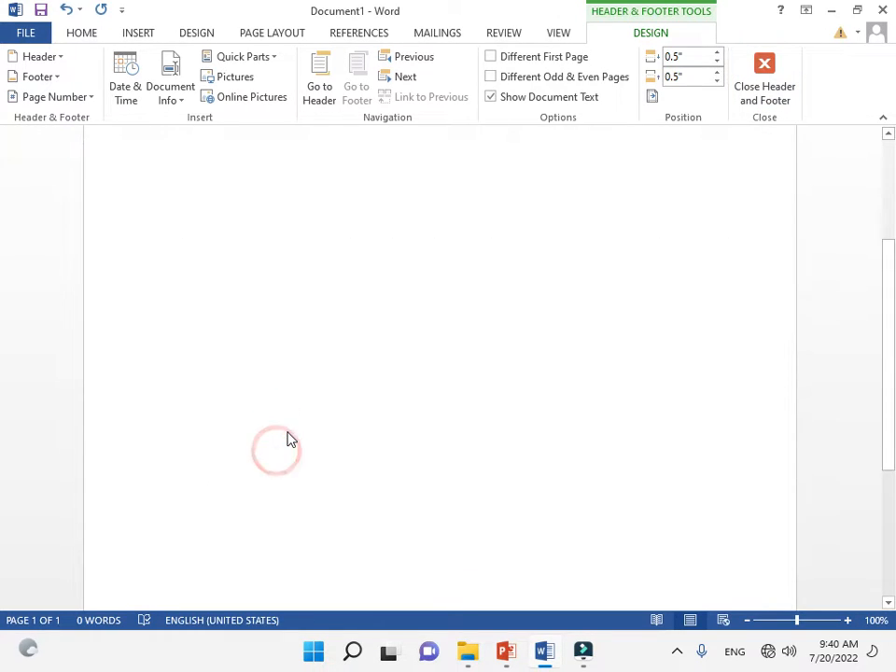
{"action": "scroll", "coordinate": [290, 438], "scroll_direction": "up", "scroll_amount": 3}
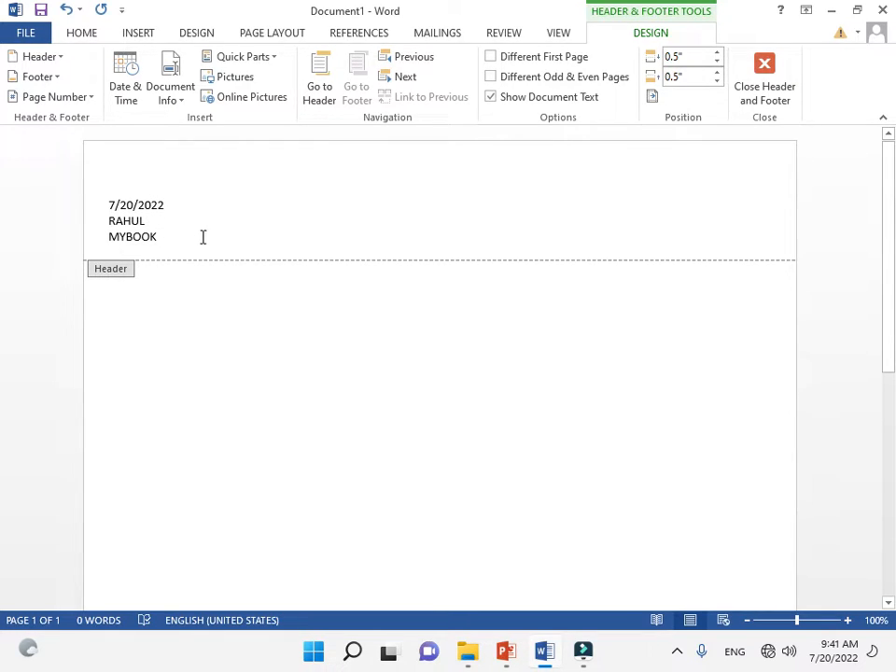
Close header and footer editing and return to the beginning of the document body.
{"action": "left_click", "coordinate": [758, 97]}
{"action": "scroll", "coordinate": [468, 324], "scroll_direction": "down", "scroll_amount": 5}
{"action": "scroll", "coordinate": [472, 327], "scroll_direction": "up", "scroll_amount": 5}
{"action": "scroll", "coordinate": [475, 326], "scroll_direction": "down", "scroll_amount": 3}
{"action": "scroll", "coordinate": [475, 325], "scroll_direction": "down", "scroll_amount": 2}
{"action": "scroll", "coordinate": [476, 323], "scroll_direction": "up", "scroll_amount": 2}
{"action": "scroll", "coordinate": [464, 338], "scroll_direction": "down", "scroll_amount": 2}
{"action": "scroll", "coordinate": [444, 354], "scroll_direction": "up", "scroll_amount": 2}
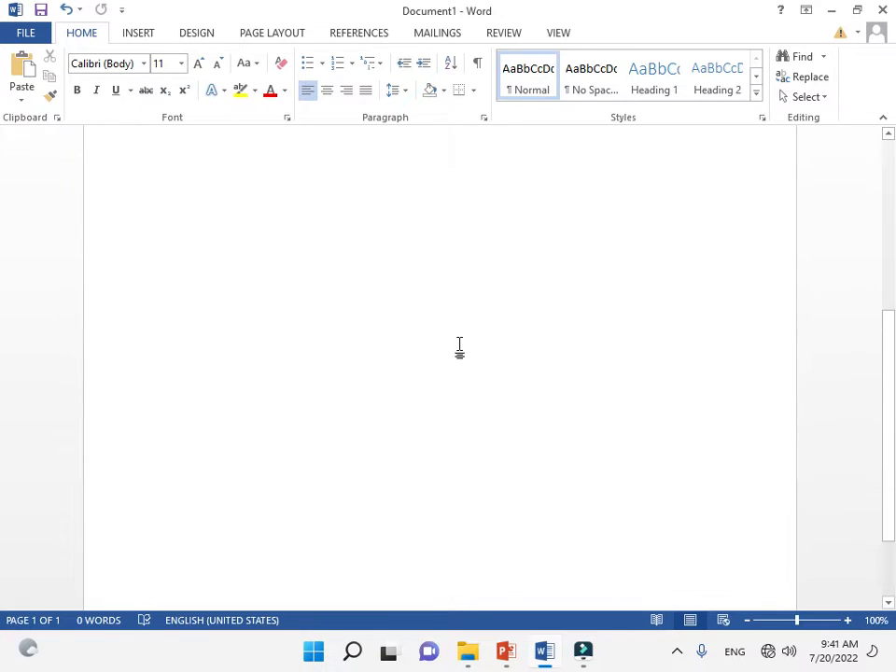
{"action": "scroll", "coordinate": [458, 347], "scroll_direction": "up", "scroll_amount": 5}
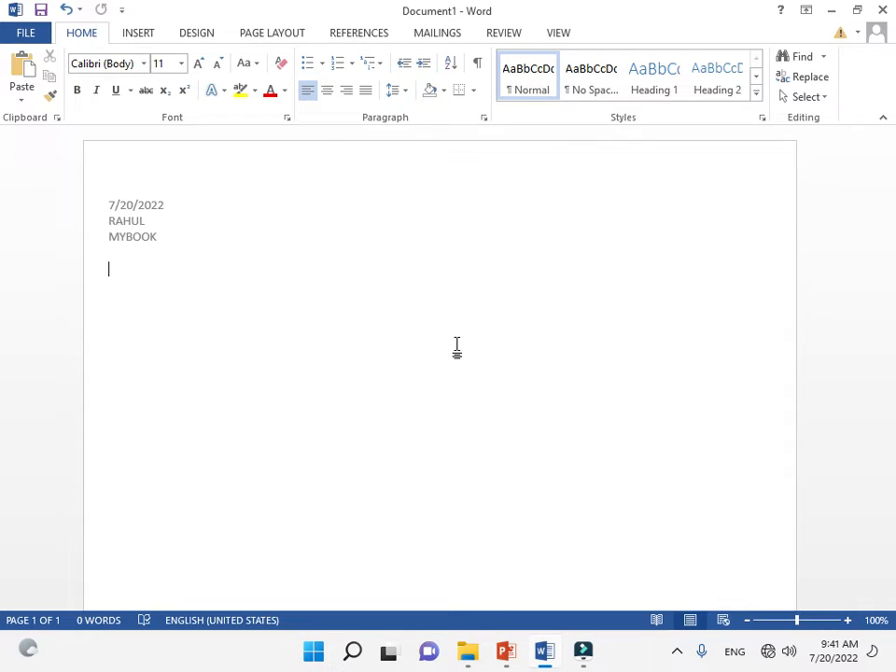
Insert page breaks until the document has seven pages and check the header and footer on each page.
{"action": "key", "text": "ctrl+Return"}
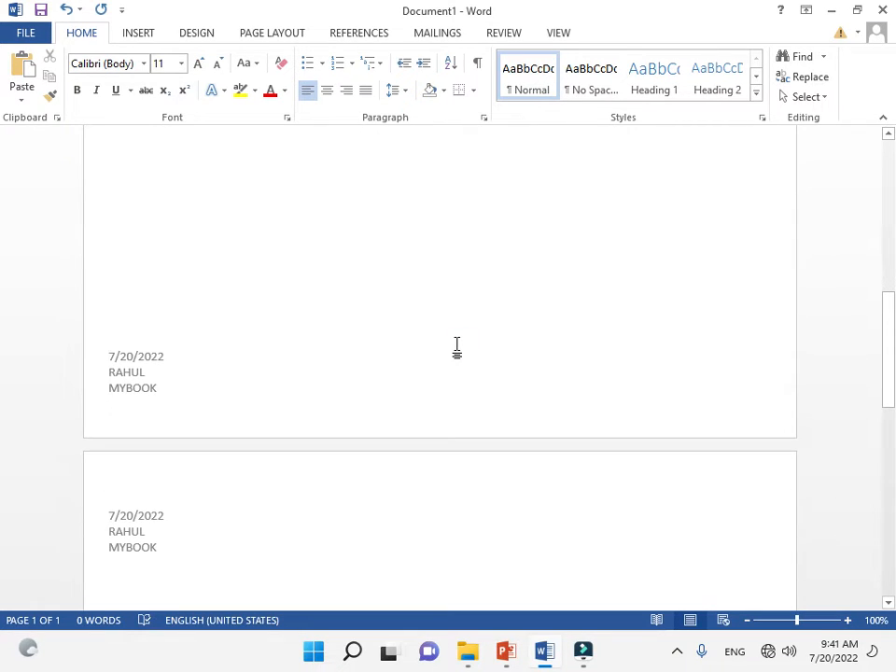
{"action": "key", "text": "ctrl+Return"}
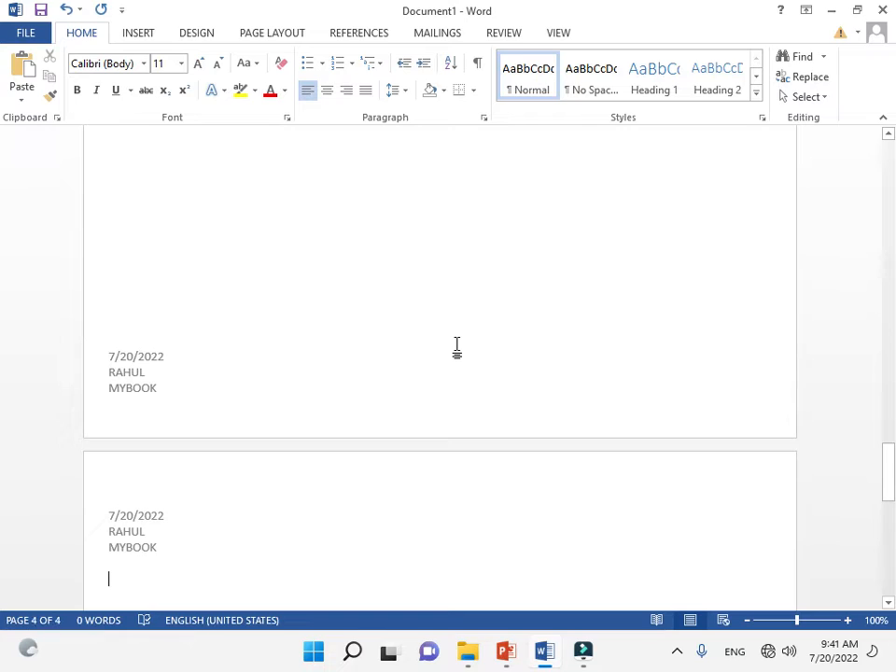
{"action": "scroll", "coordinate": [233, 541], "scroll_direction": "down", "scroll_amount": 2}
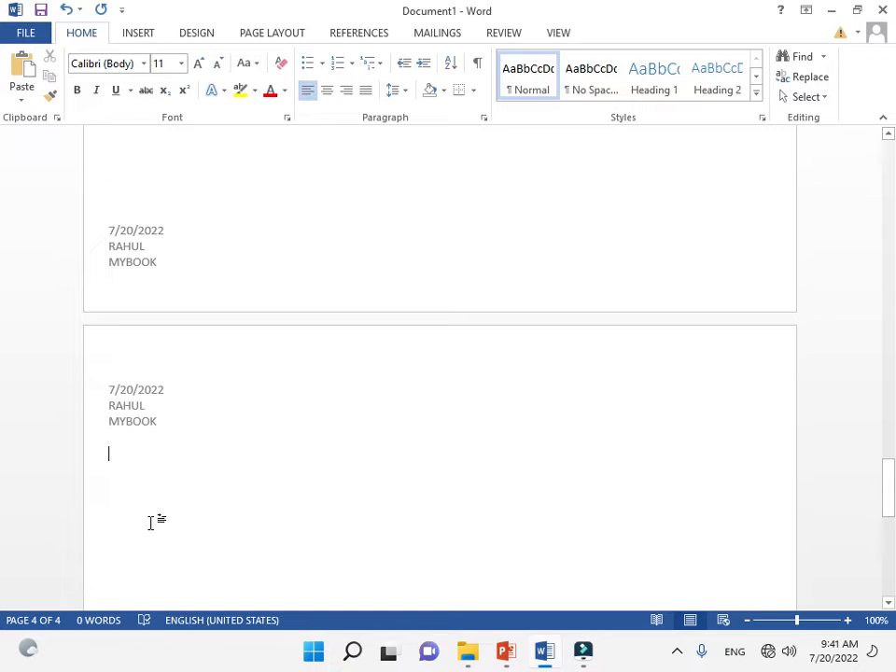
{"action": "scroll", "coordinate": [151, 527], "scroll_direction": "up", "scroll_amount": 2}
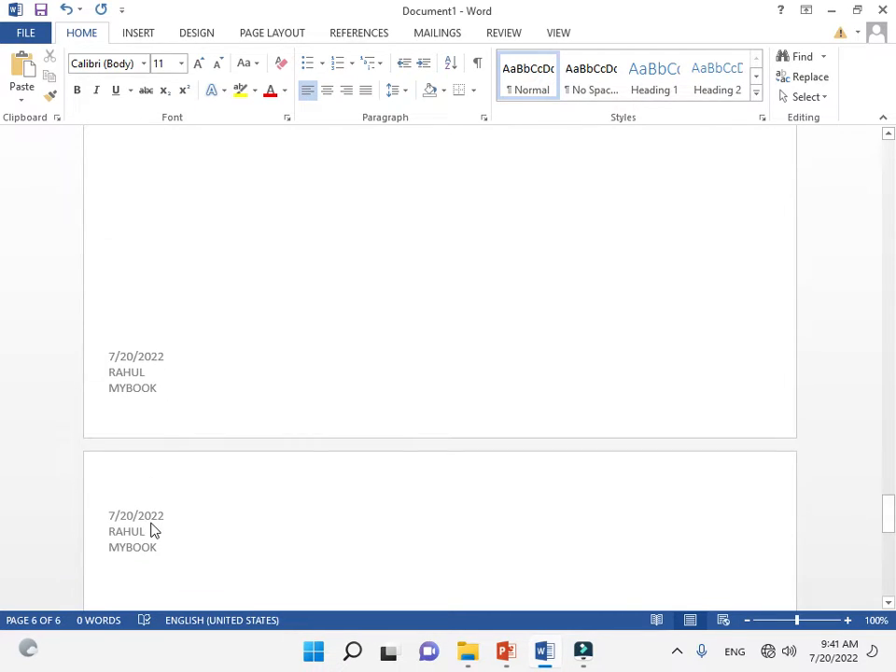
{"action": "key", "text": "ctrl+Return"}
{"action": "scroll", "coordinate": [215, 308], "scroll_direction": "up", "scroll_amount": 15}
{"action": "scroll", "coordinate": [233, 308], "scroll_direction": "up", "scroll_amount": 15}
{"action": "scroll", "coordinate": [230, 307], "scroll_direction": "up", "scroll_amount": 15}
{"action": "scroll", "coordinate": [226, 307], "scroll_direction": "up", "scroll_amount": 8}
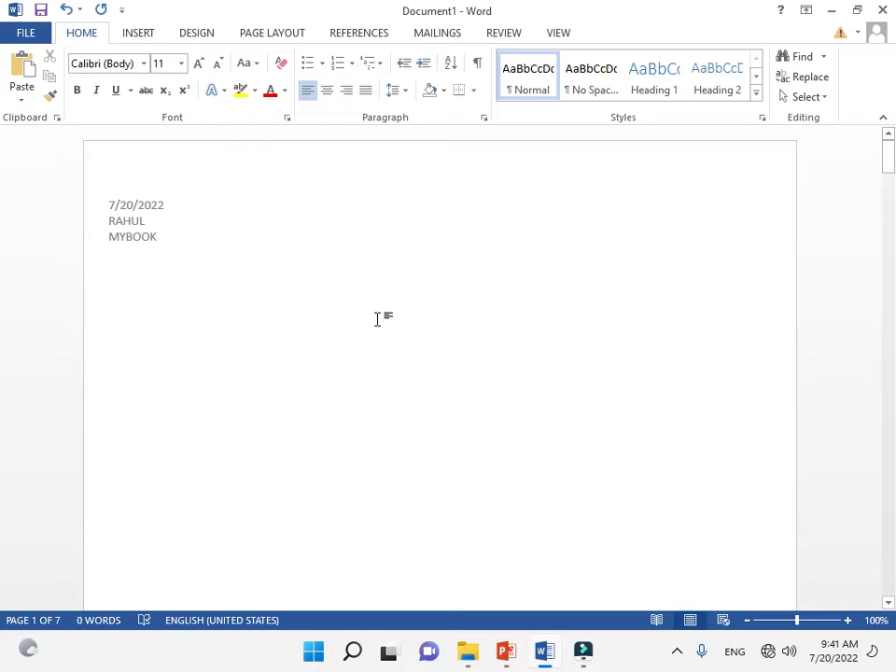
Switch to the Header and Footer presentation in PowerPoint and start the slide show from the current slide.
{"action": "left_click", "coordinate": [505, 654]}
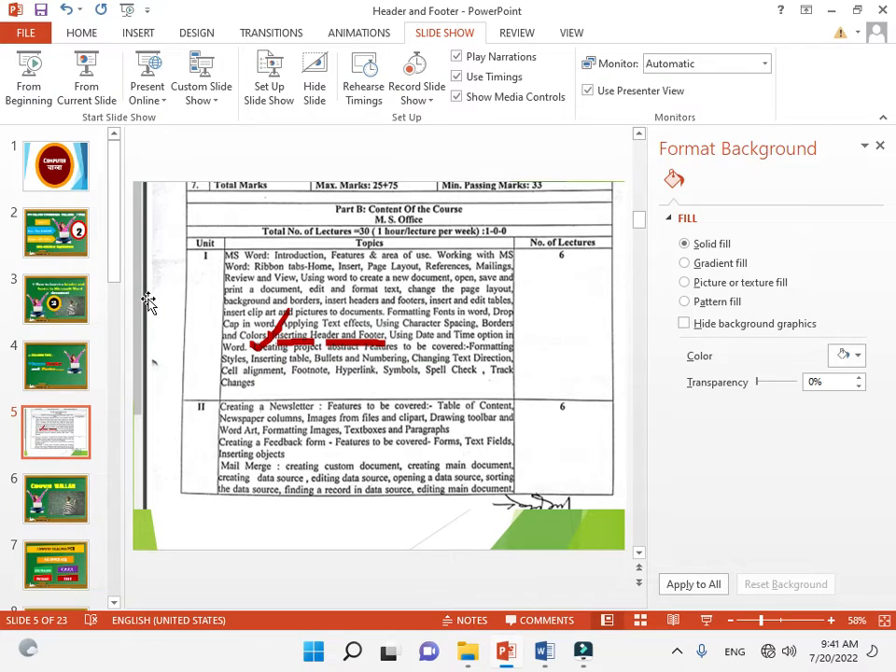
{"action": "left_click", "coordinate": [86, 82]}
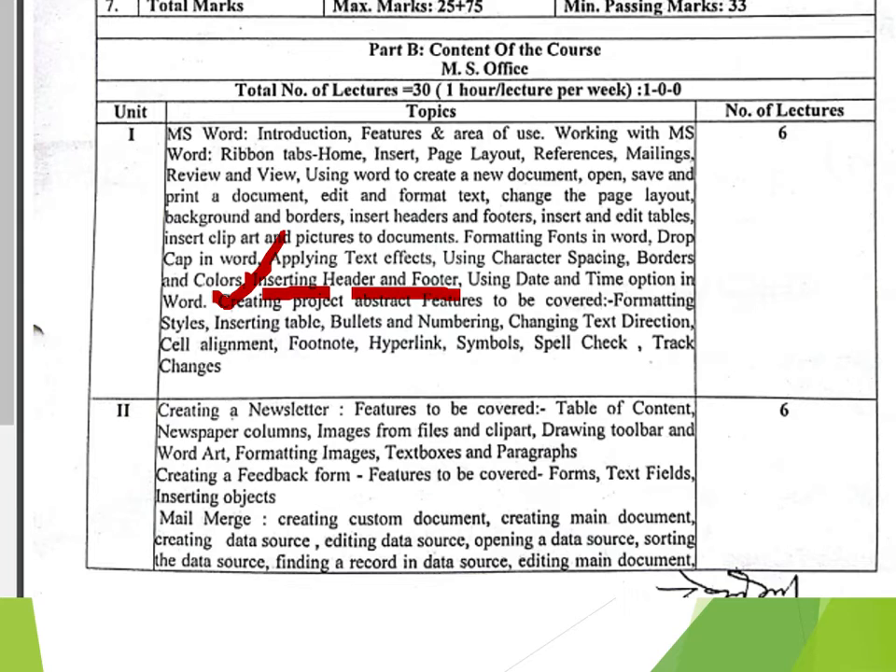